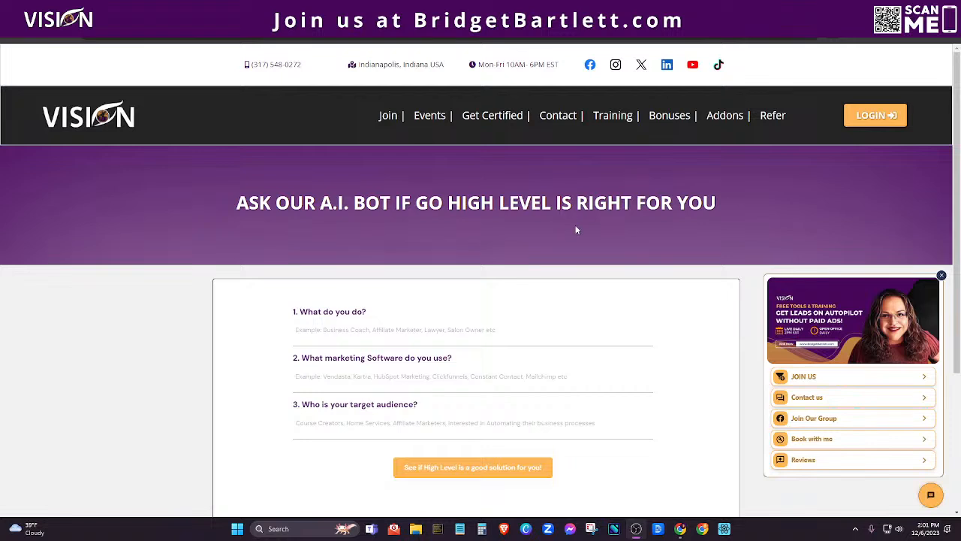
Answer the 'What do you do?' question with 'marketing agency'.
click(381, 327)
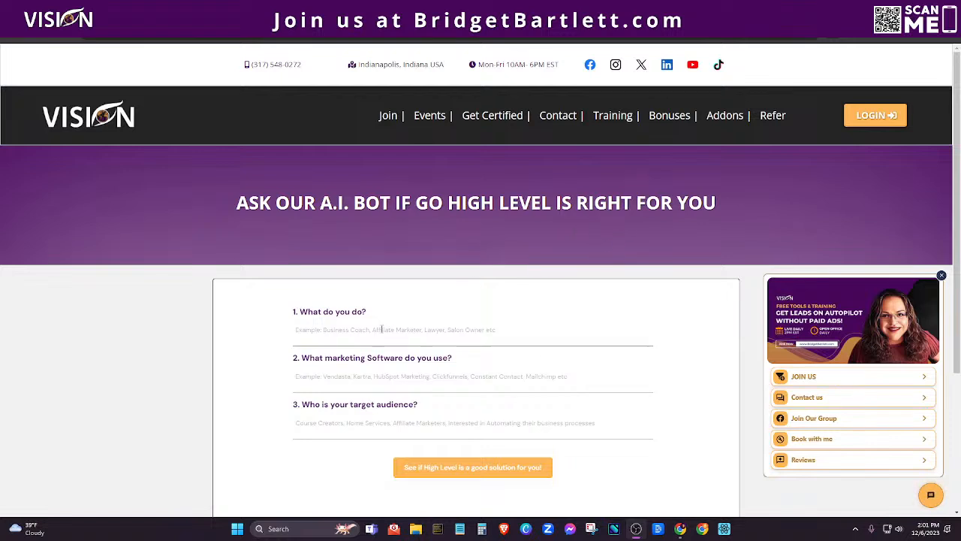
scroll(381, 327, down, 1)
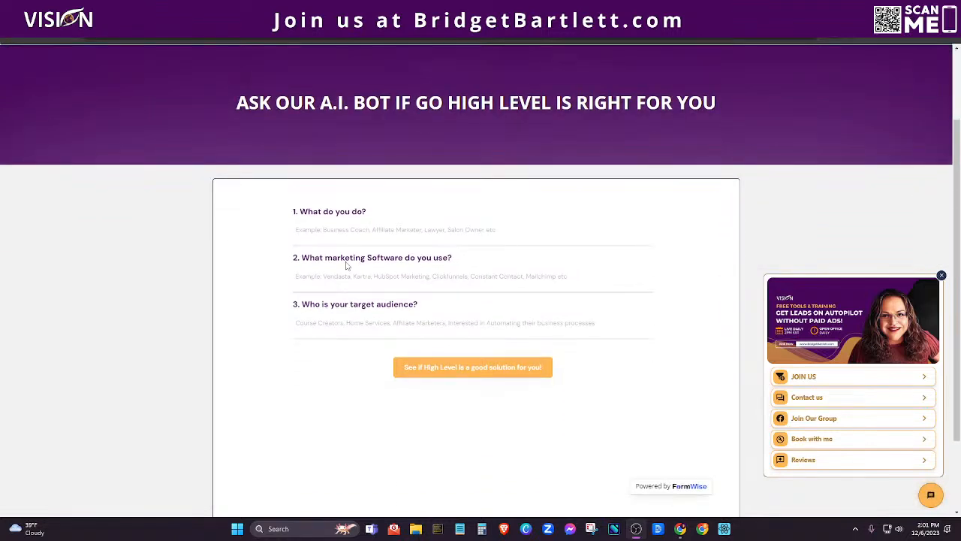
scroll(263, 301, up, 1)
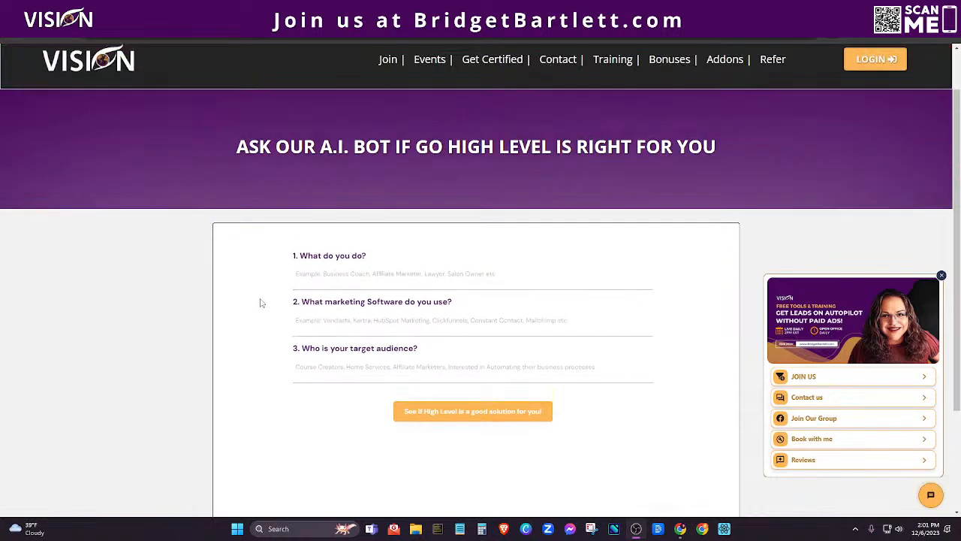
scroll(261, 303, up, 1)
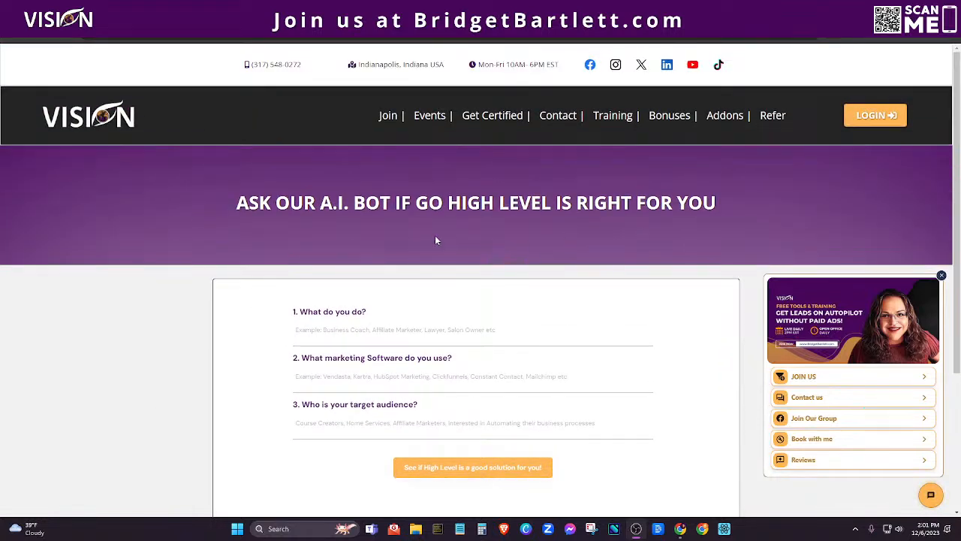
mouse_move(720, 114)
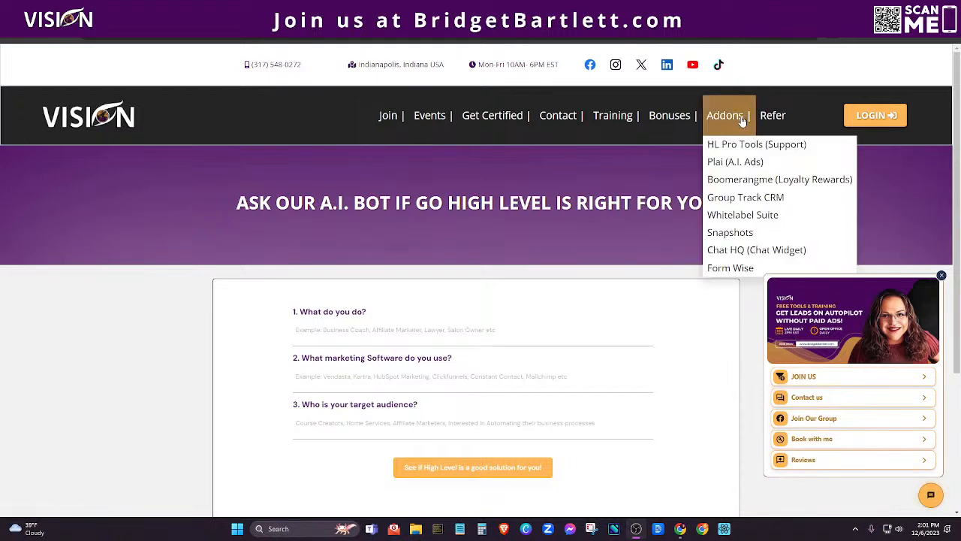
scroll(675, 360, down, 3)
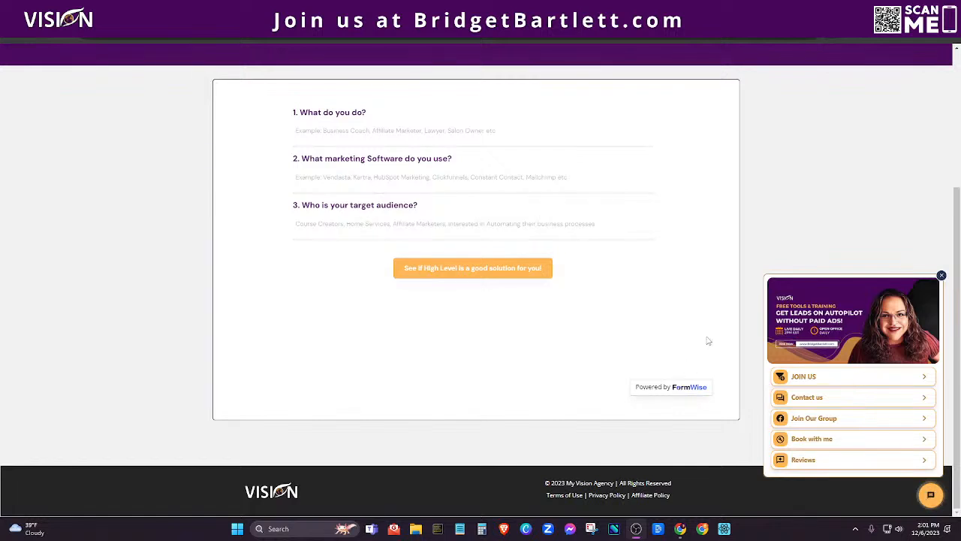
scroll(705, 324, up, 2)
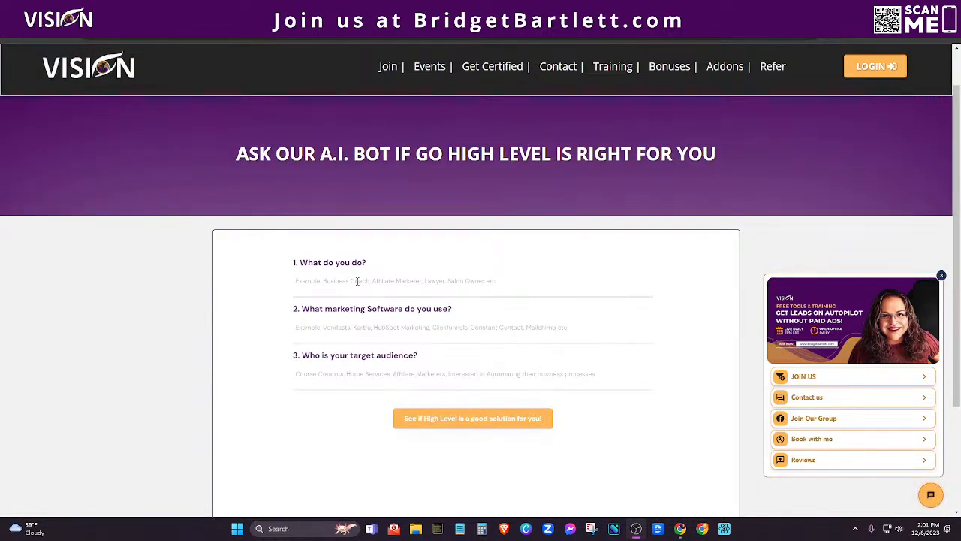
click(358, 281)
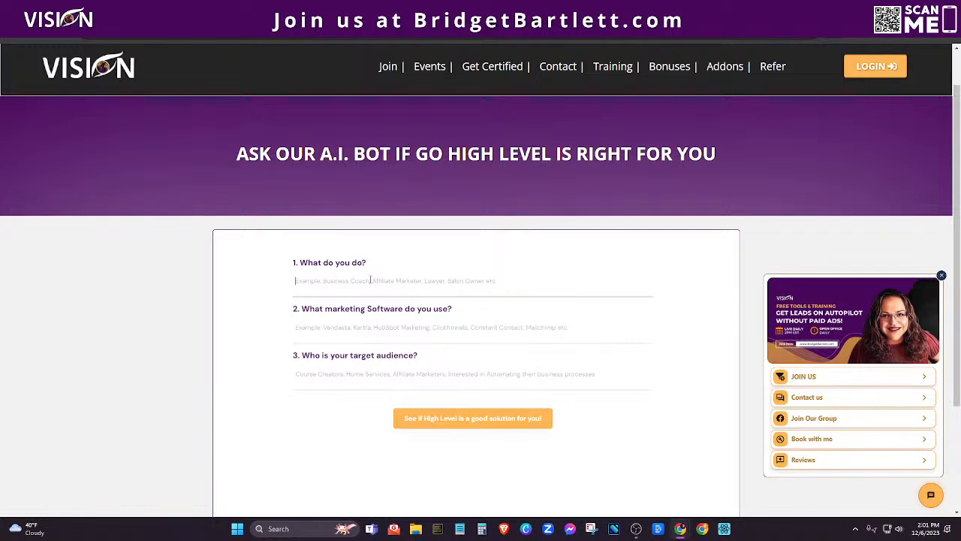
text(mar)
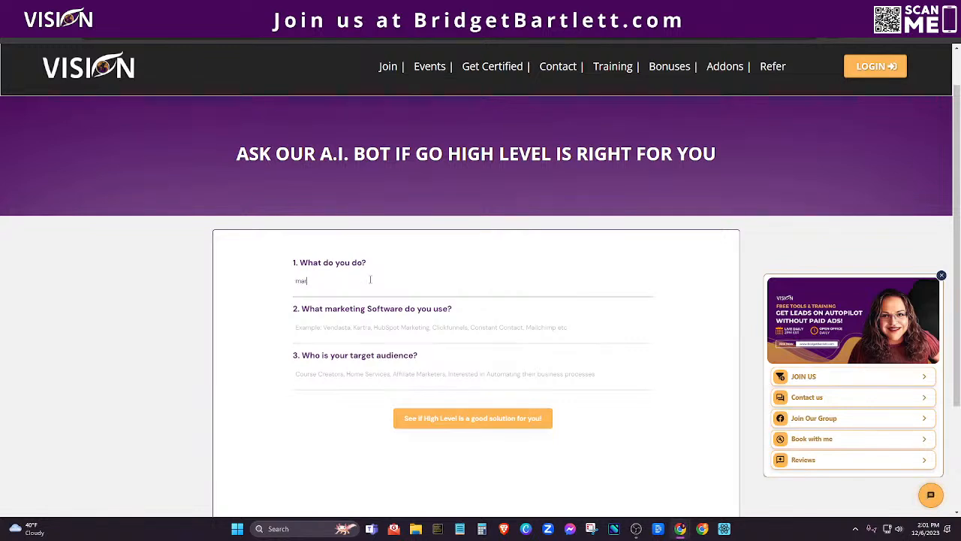
text(keting agency)
Enter Vendasta as marketing software and lawn care businesses as the audience, then submit.
click(335, 332)
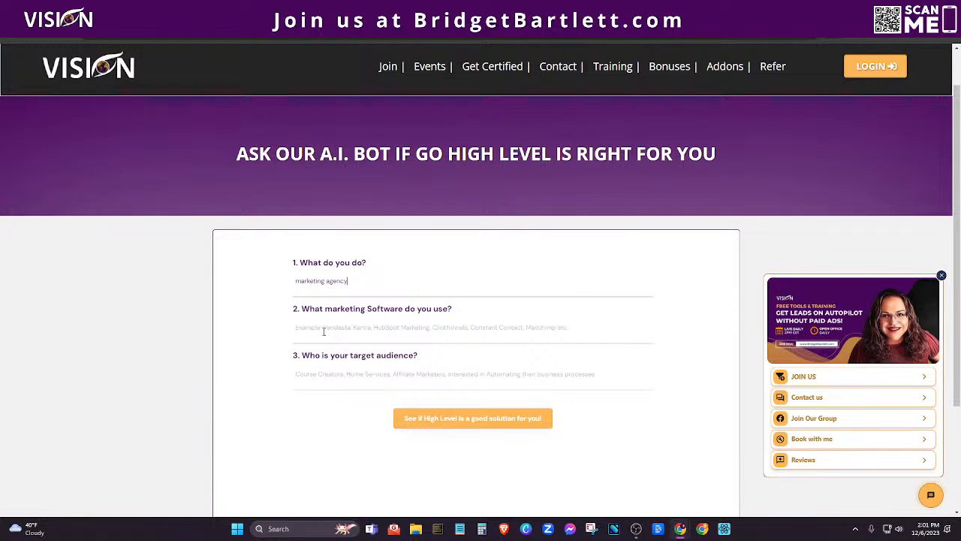
click(361, 327)
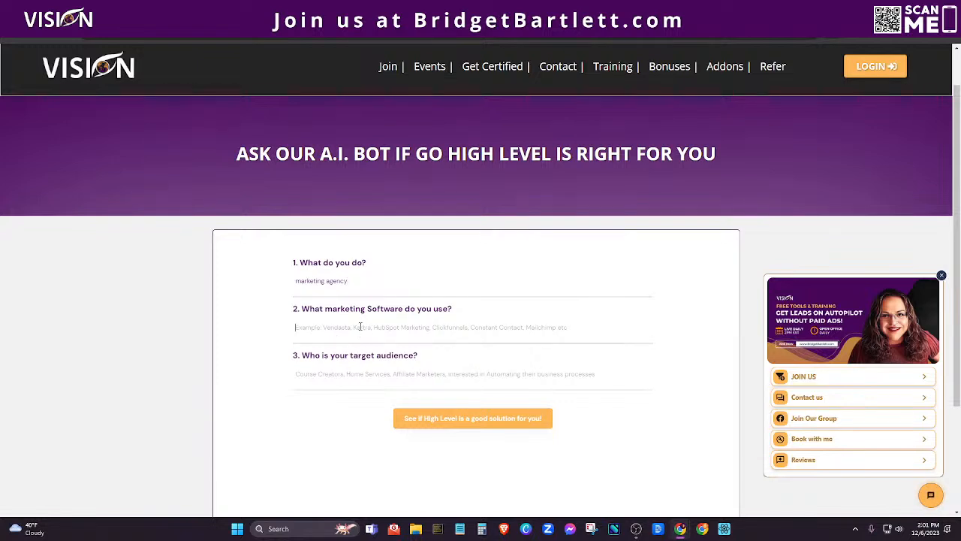
text(Vendasta)
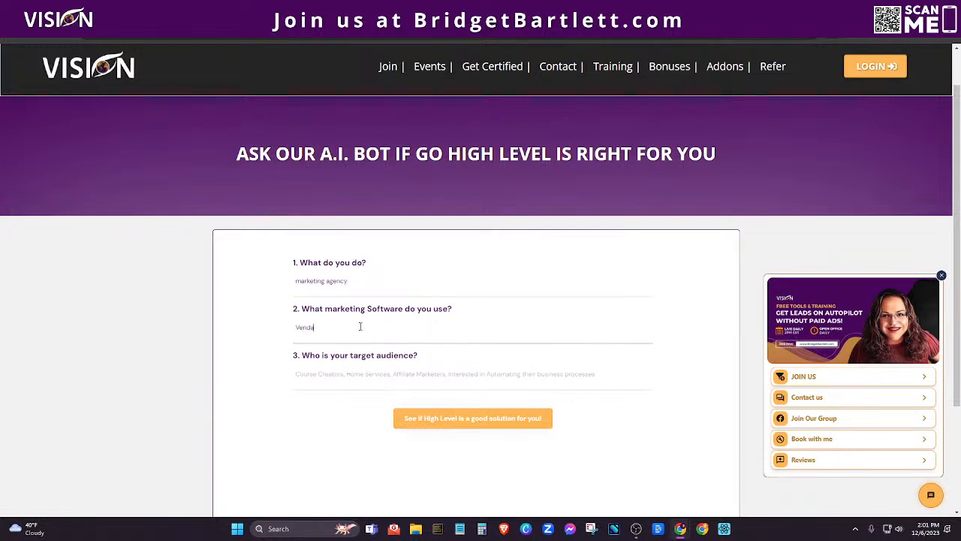
click(327, 376)
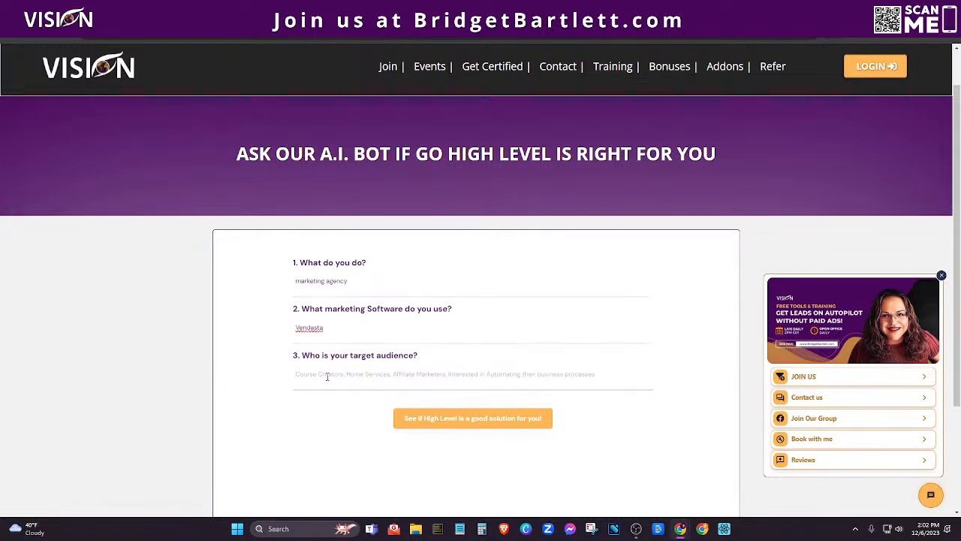
text(lawn care businesses)
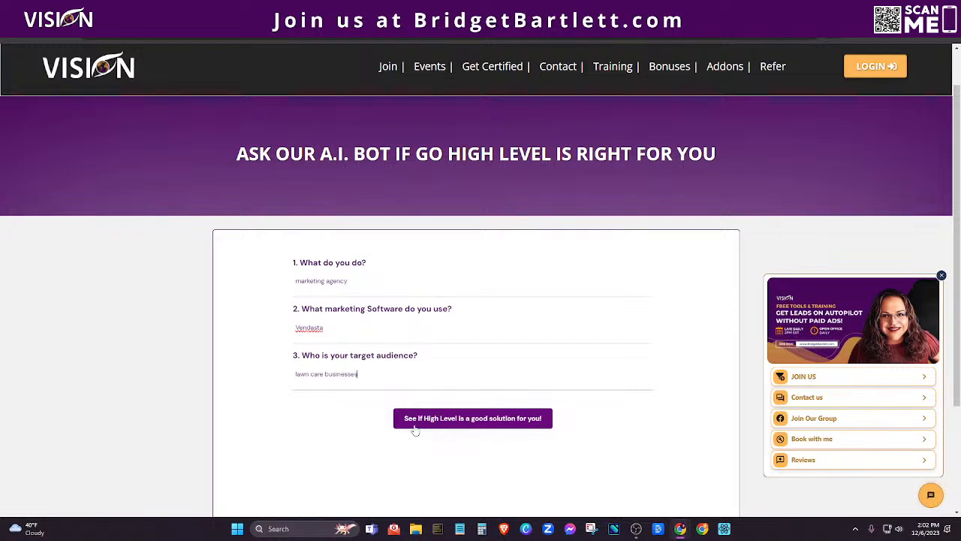
click(511, 421)
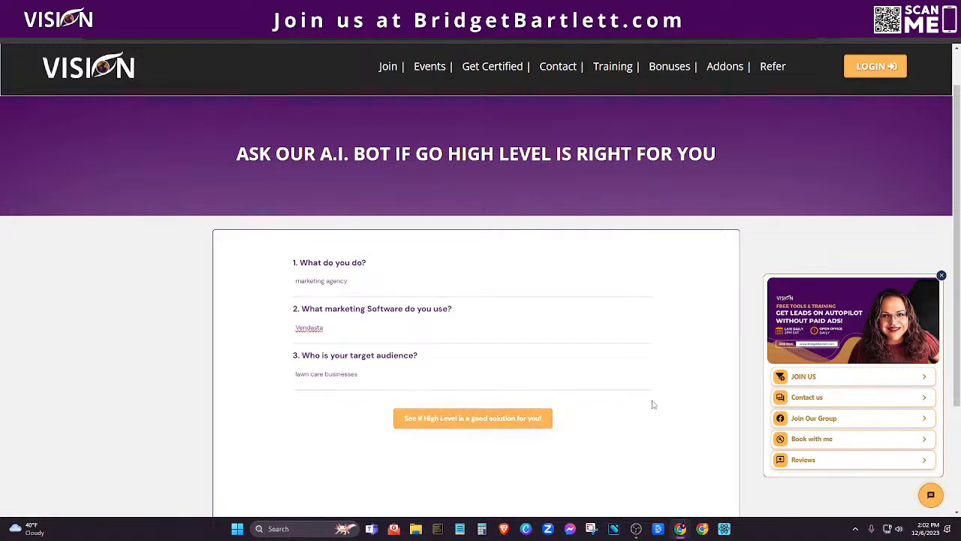
Read the bot's three GoHighLevel lawn-care examples and highlight the closing free-trial sentence.
scroll(753, 260, down, 1)
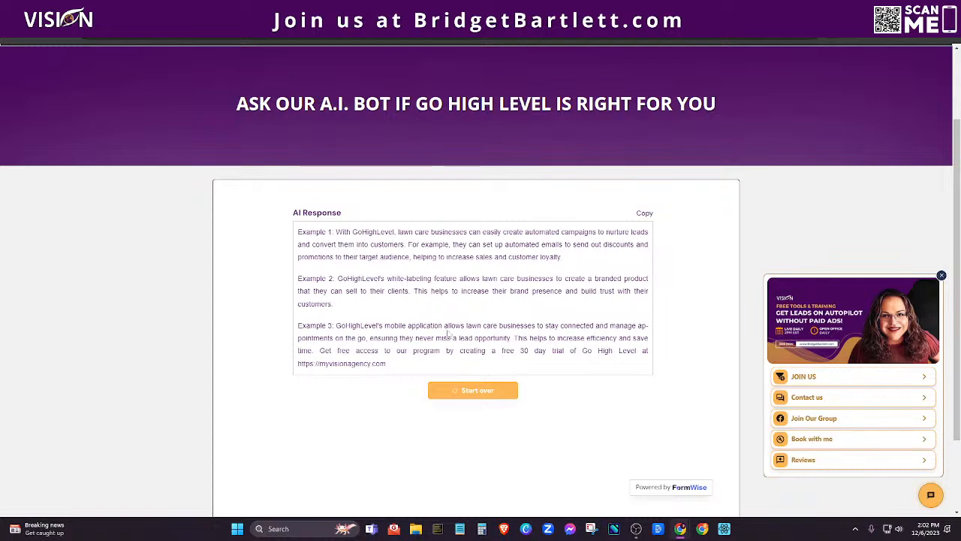
scroll(448, 335, down, 1)
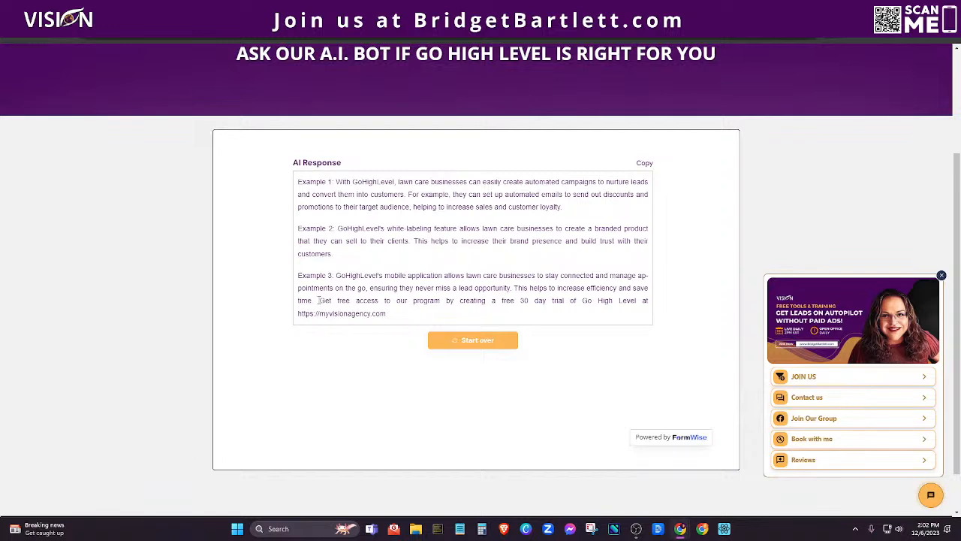
drag(319, 299, 468, 317)
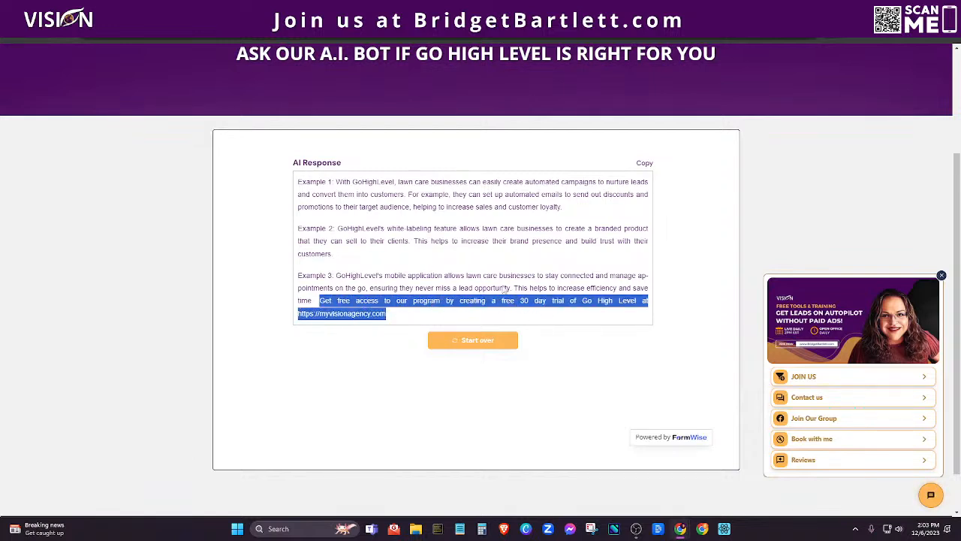
click(425, 315)
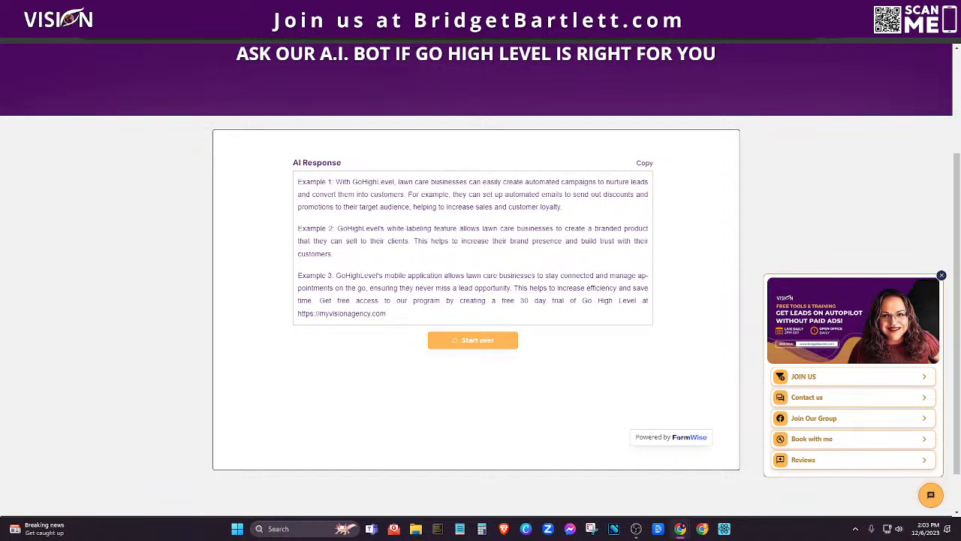
click(196, 30)
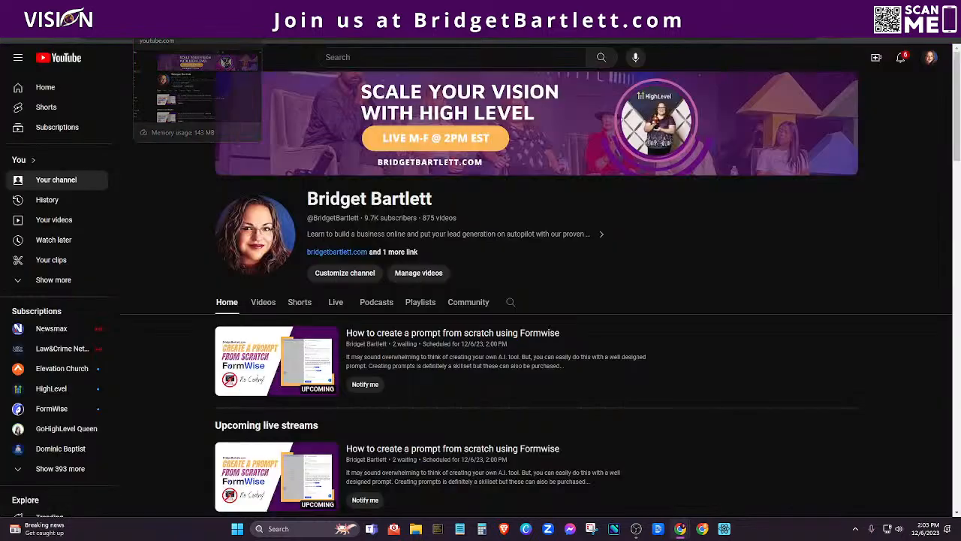
scroll(747, 337, down, 2)
scroll(746, 337, down, 2)
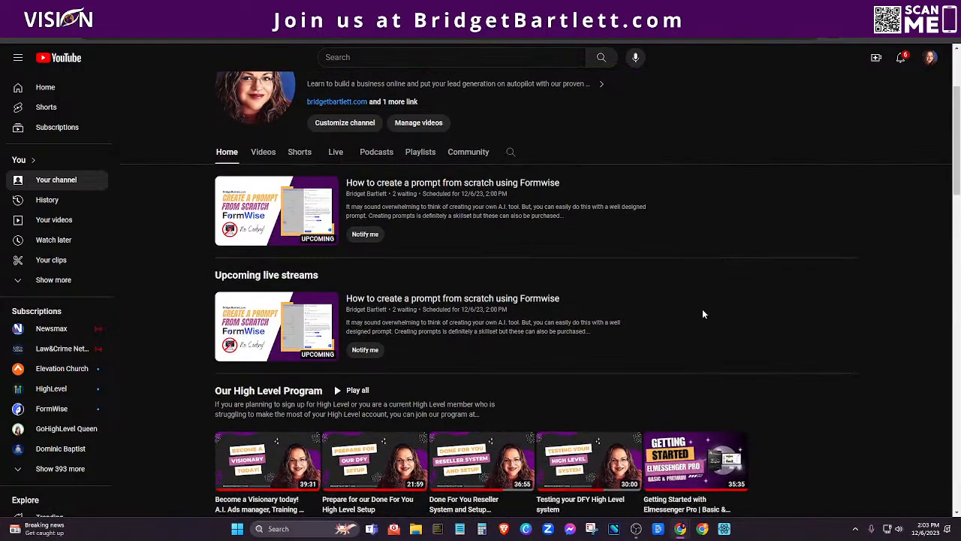
click(419, 151)
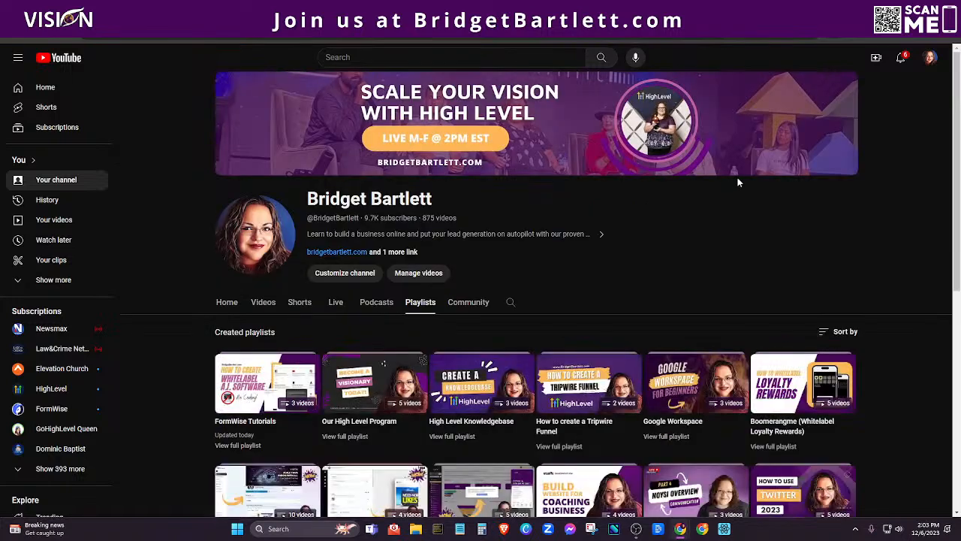
scroll(867, 257, down, 1)
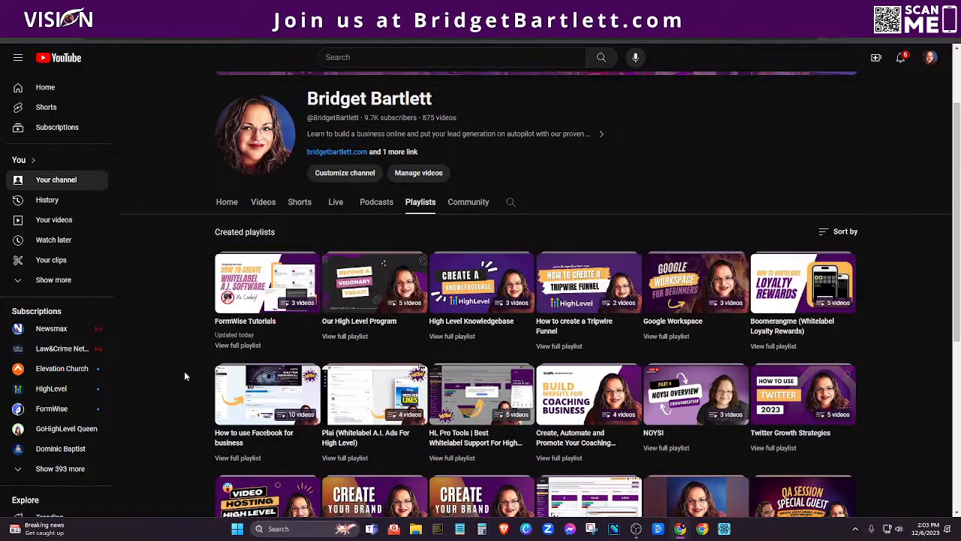
scroll(174, 406, down, 1)
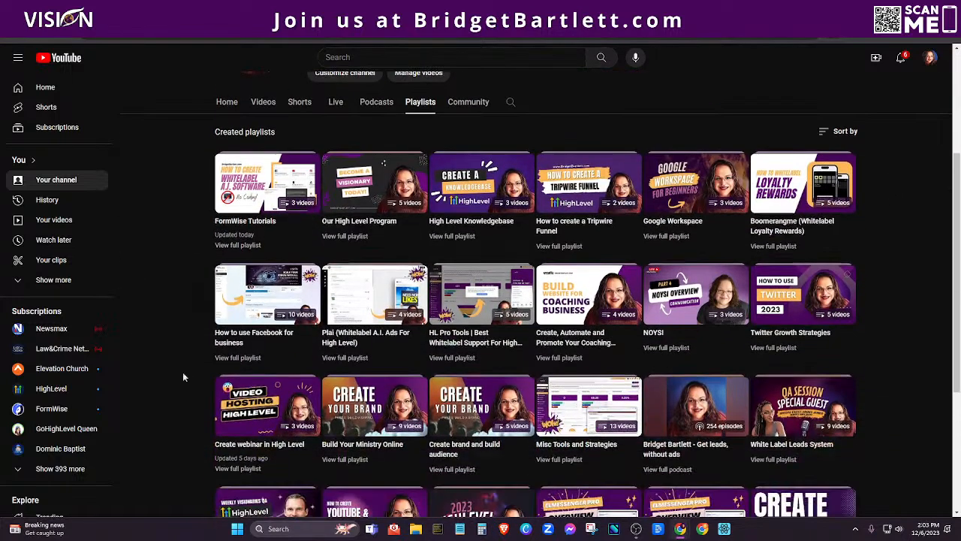
click(248, 247)
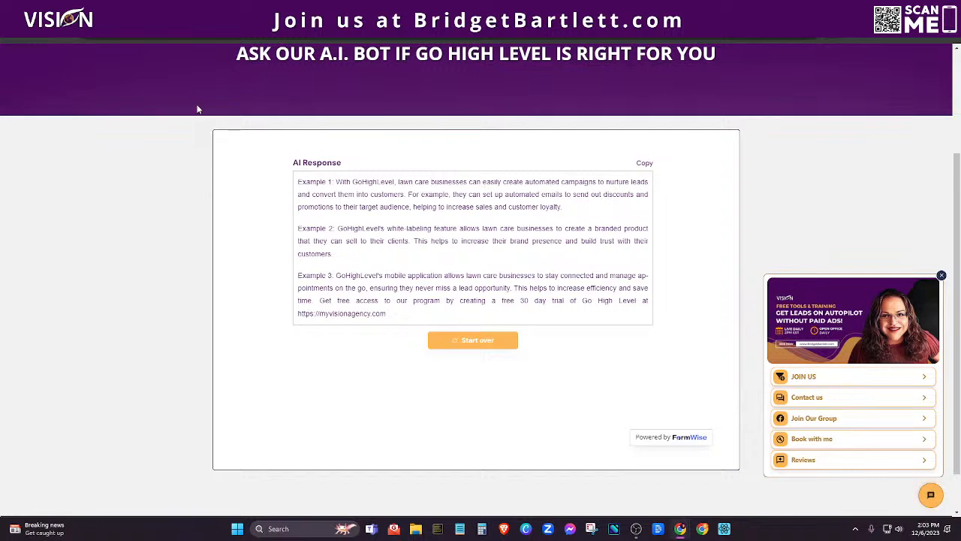
click(180, 9)
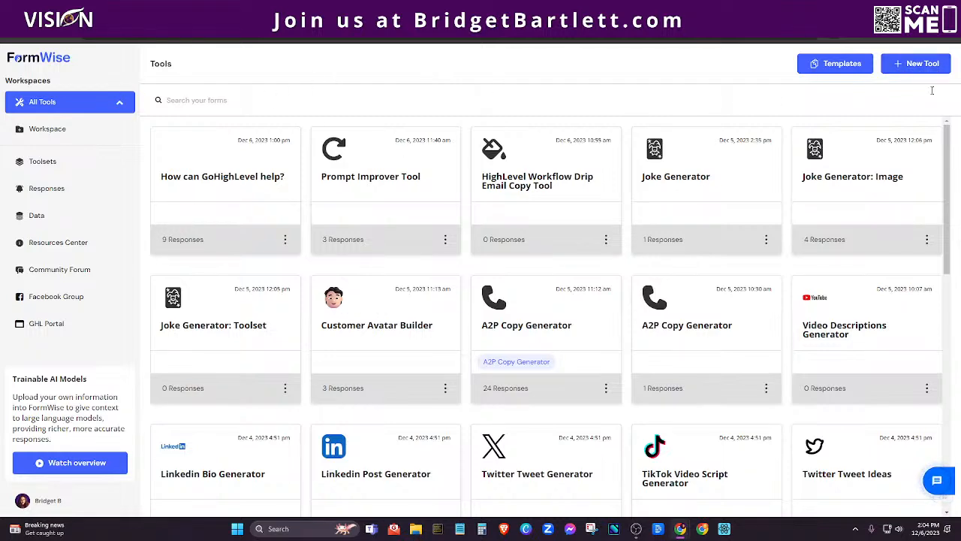
Start a new FormWise tool and choose to build it from scratch.
click(931, 64)
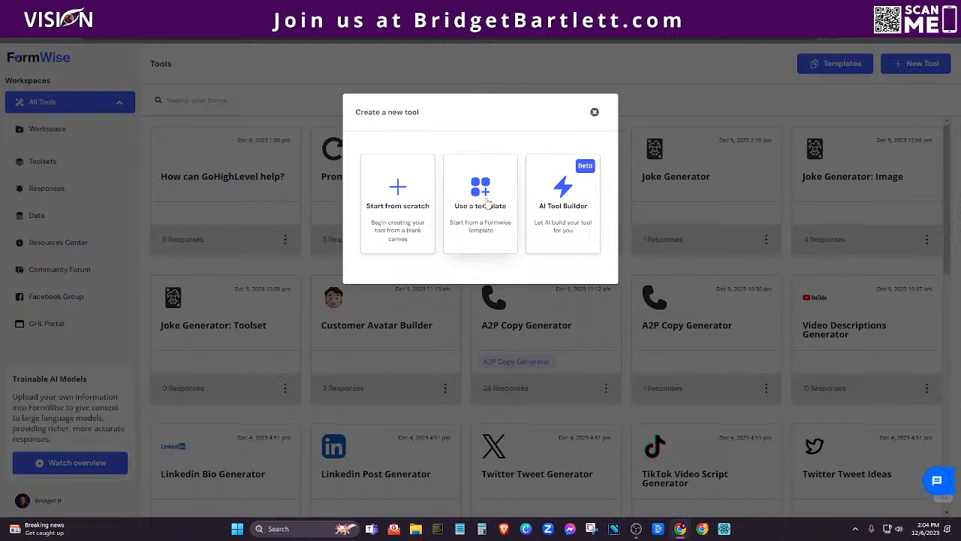
click(398, 195)
Name the new tool 'GHl Option?' and create it.
click(442, 171)
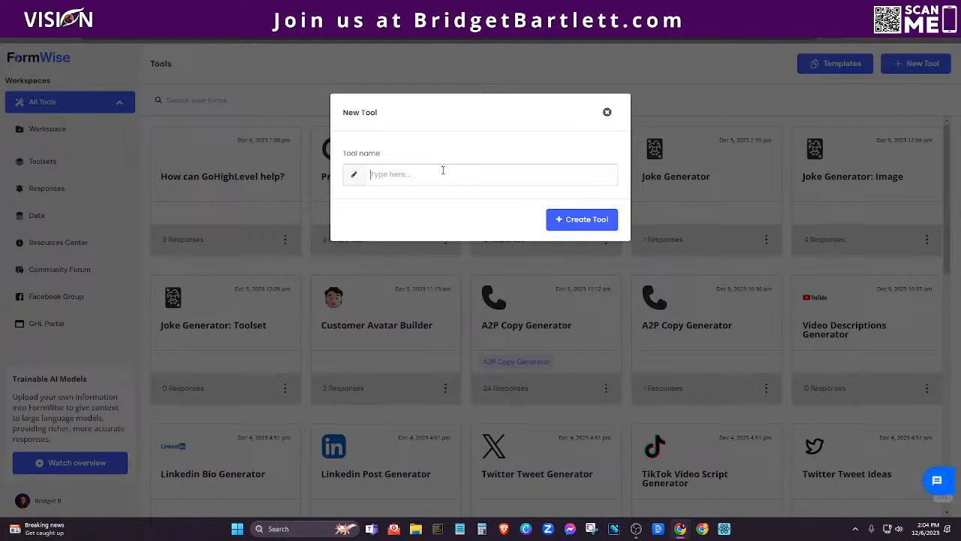
text(GHl Option?)
click(581, 219)
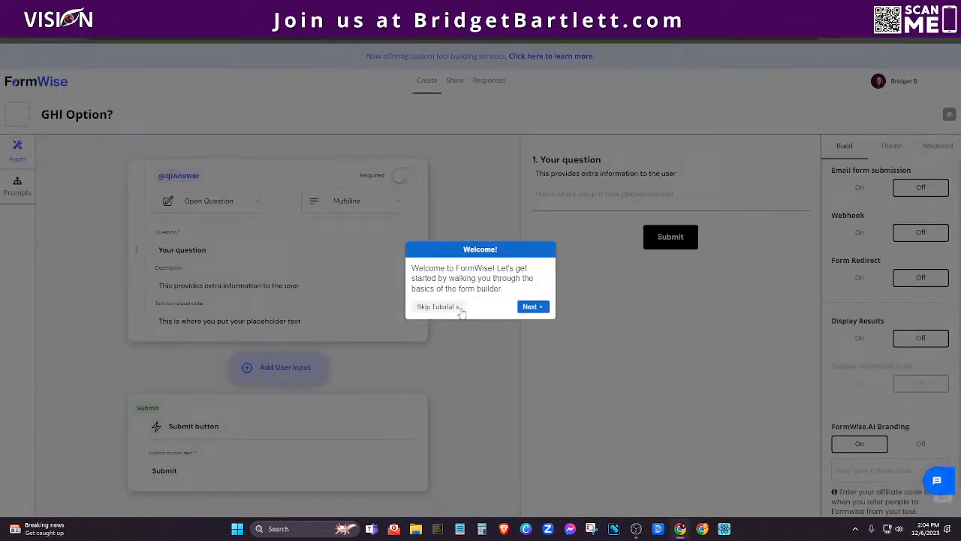
Skip the welcome tutorial, glance at the Prompts workflow, and return to the Form builder.
click(436, 307)
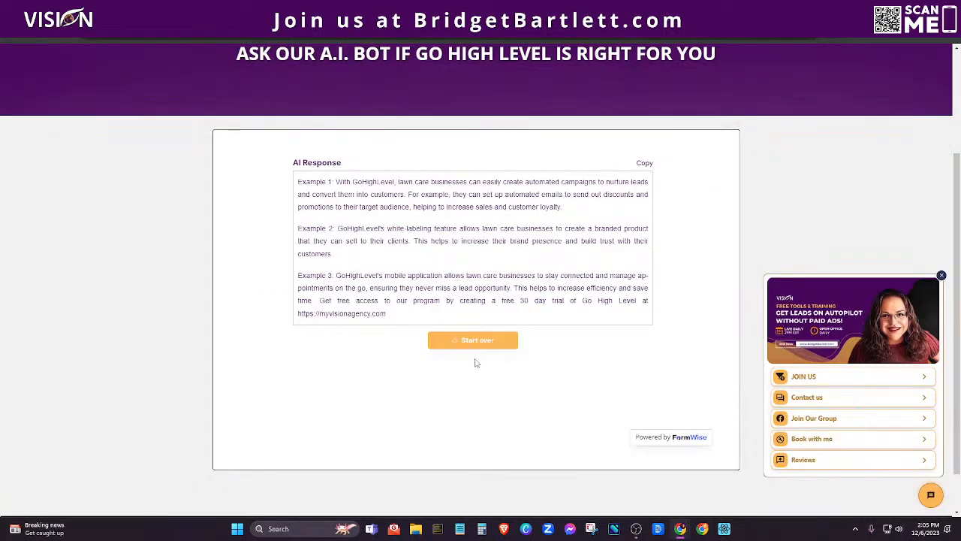
click(474, 351)
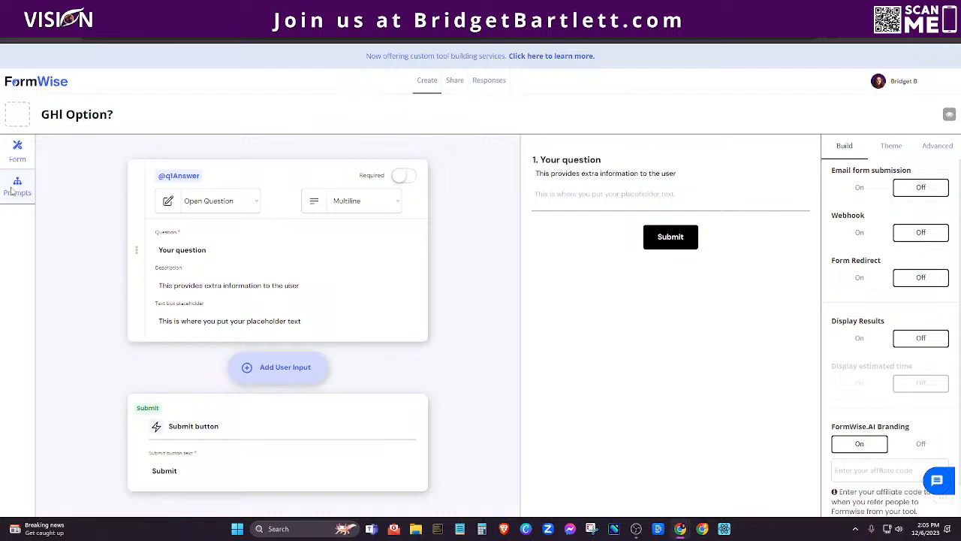
click(12, 190)
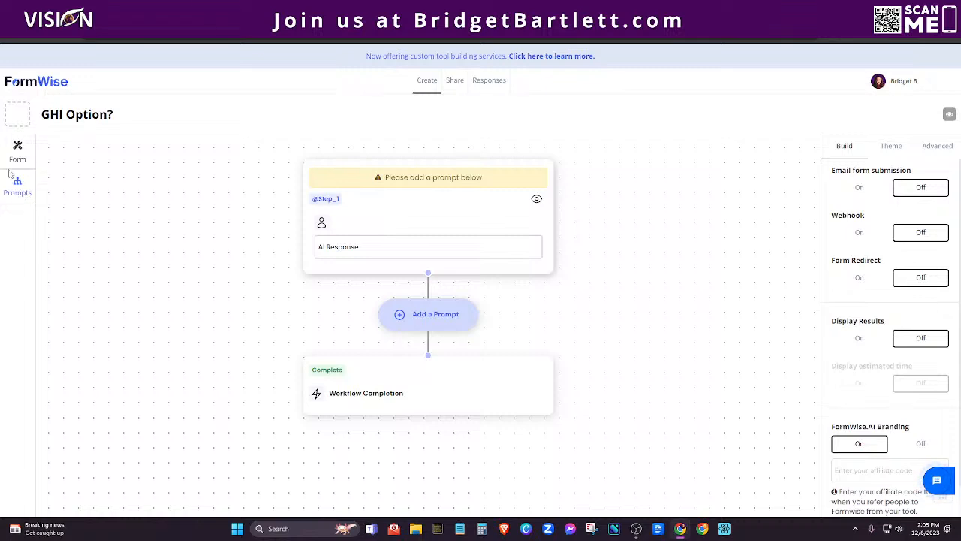
click(16, 149)
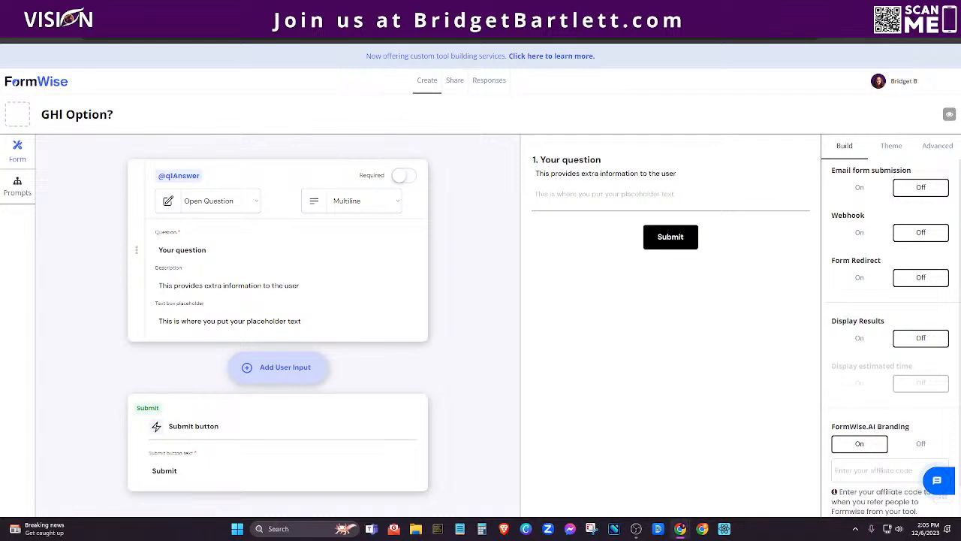
Make question one a required 'What do you do?' with no description and an example-occupations placeholder.
click(212, 253)
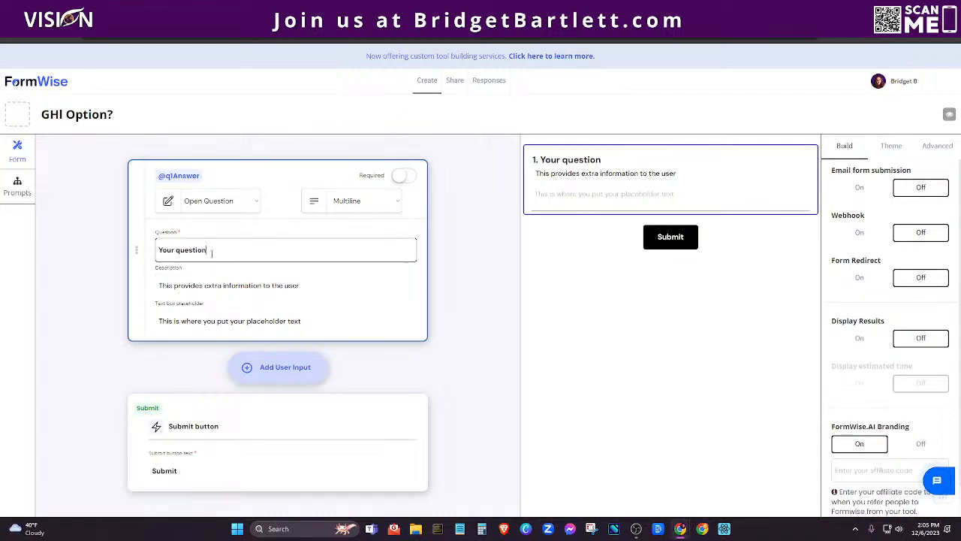
drag(212, 254, 151, 258)
text(What do you do?)
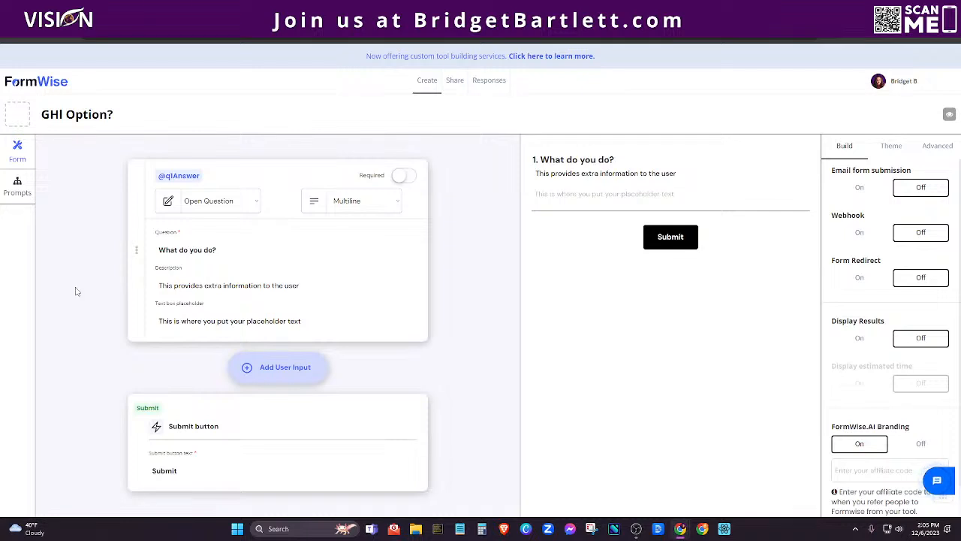
drag(301, 286, 155, 287)
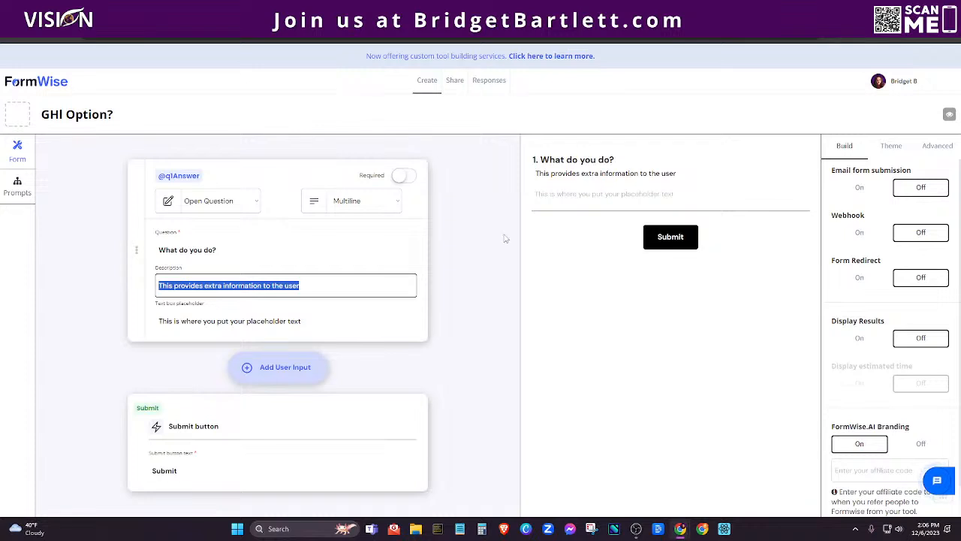
key(BackSpace)
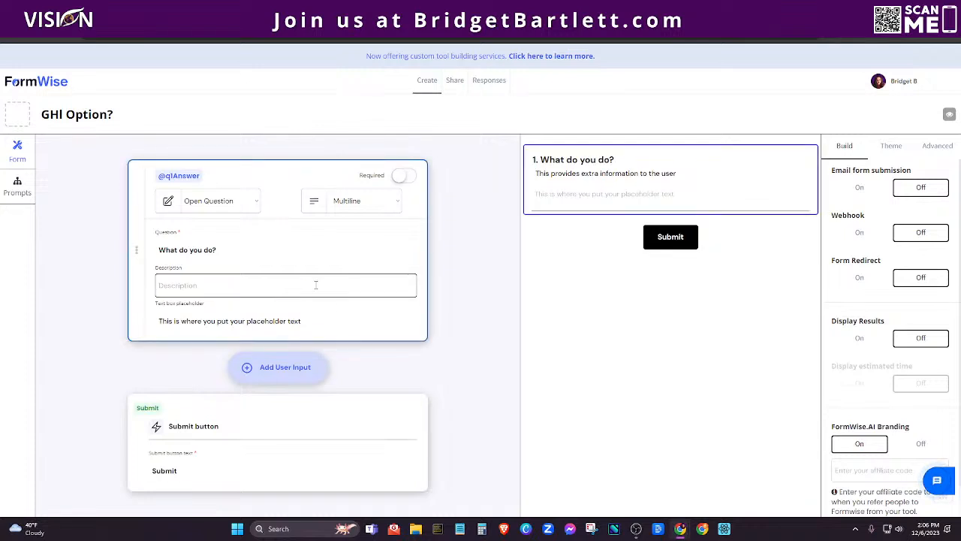
click(317, 318)
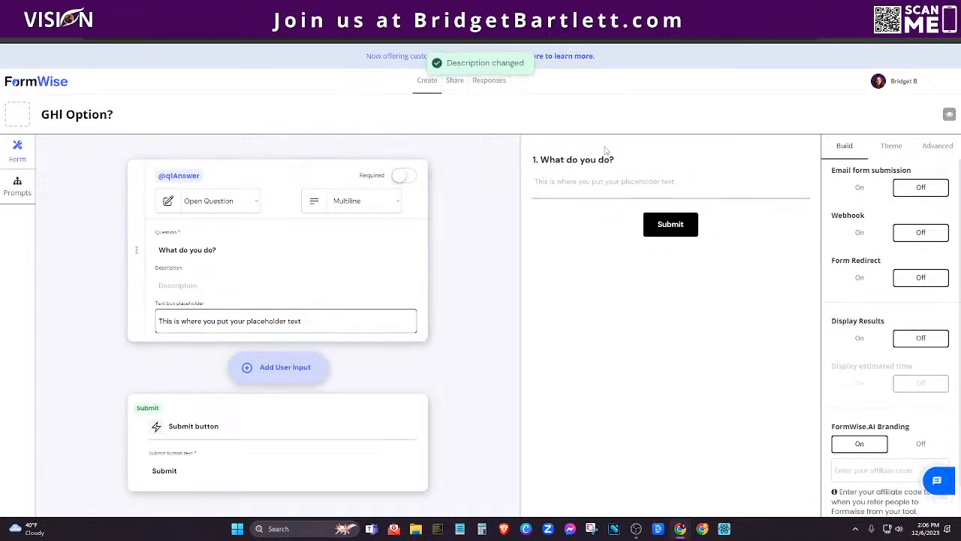
drag(303, 321, 156, 343)
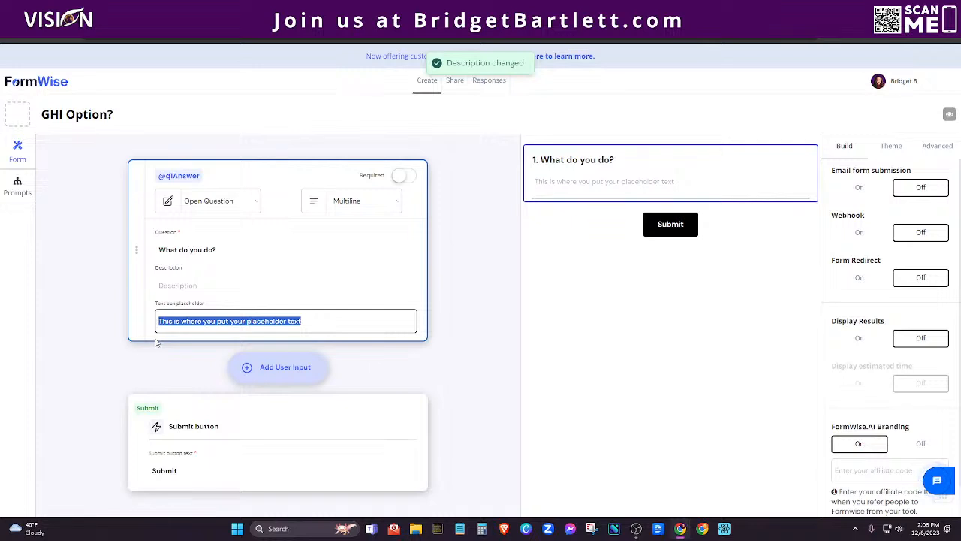
text(Example: Business Coach, Affiliate Marketer, Lawyer, Salon Owner etc)
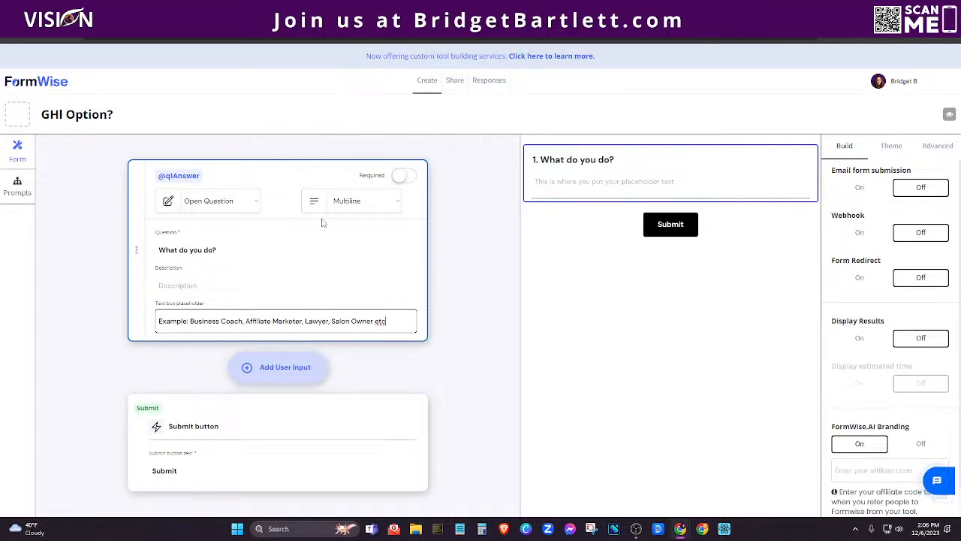
click(322, 222)
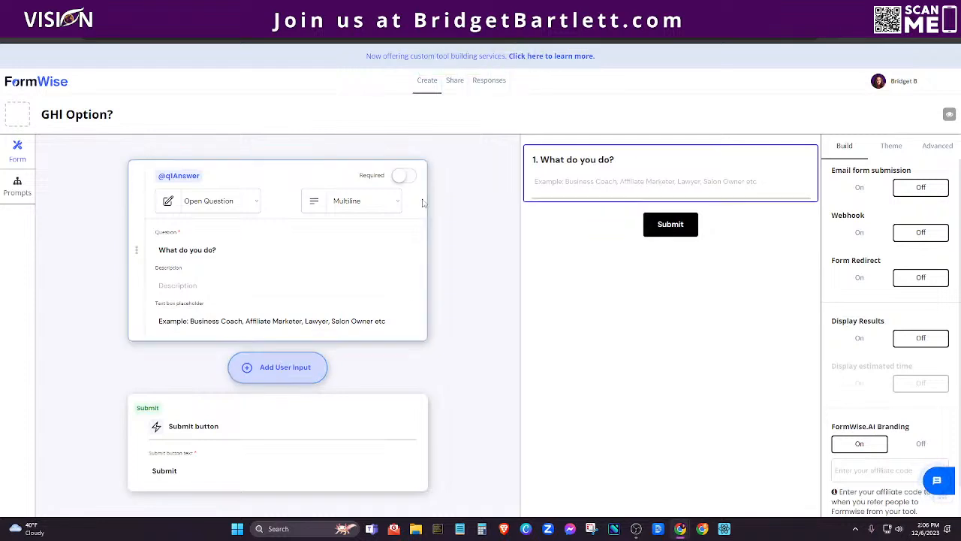
click(404, 176)
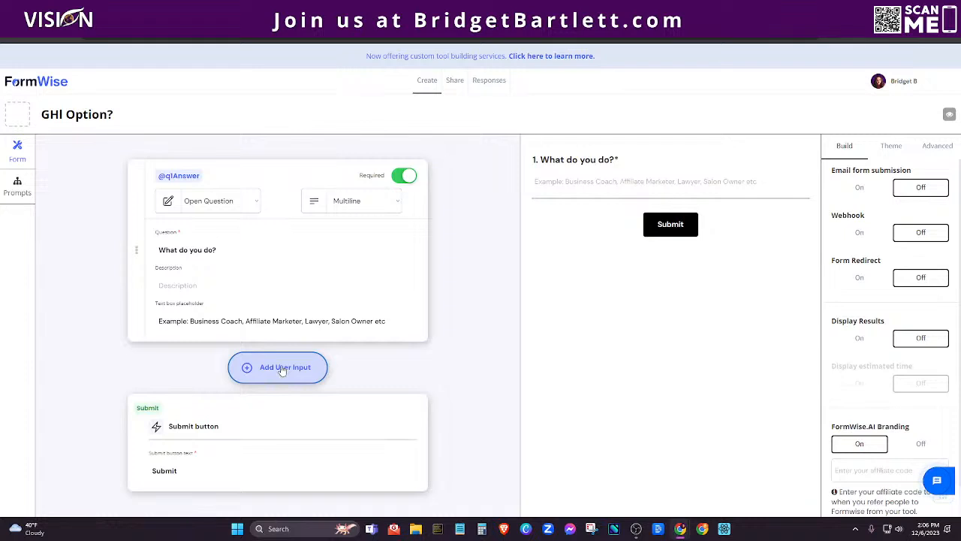
click(283, 369)
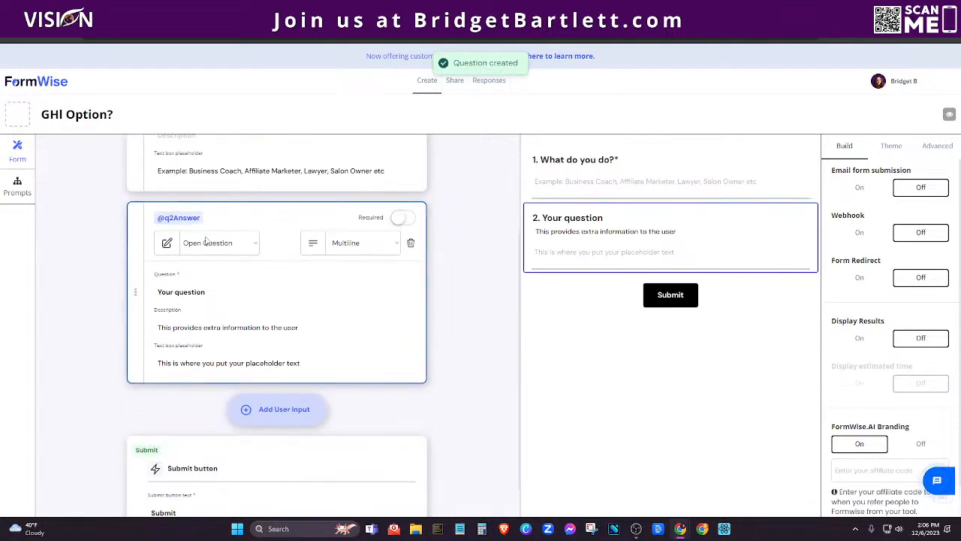
click(206, 248)
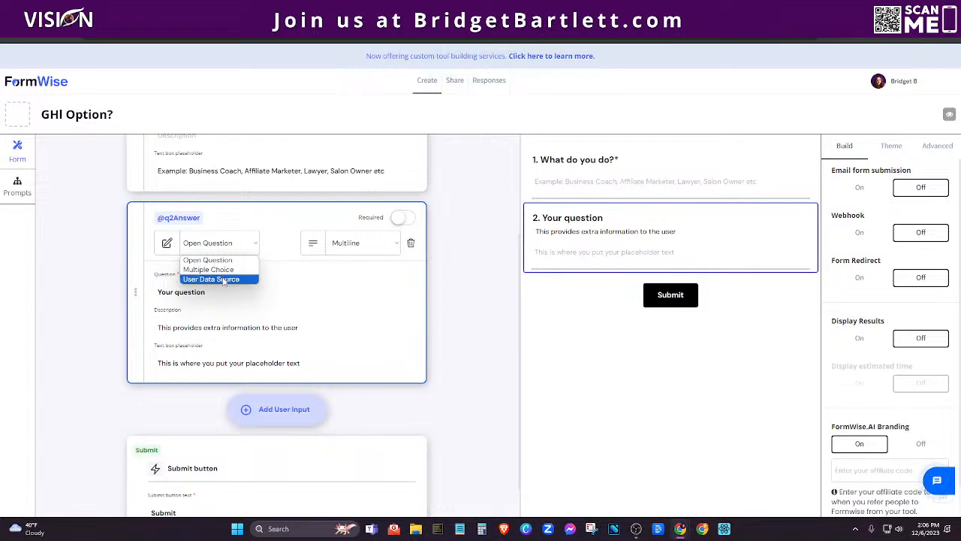
click(282, 220)
click(928, 148)
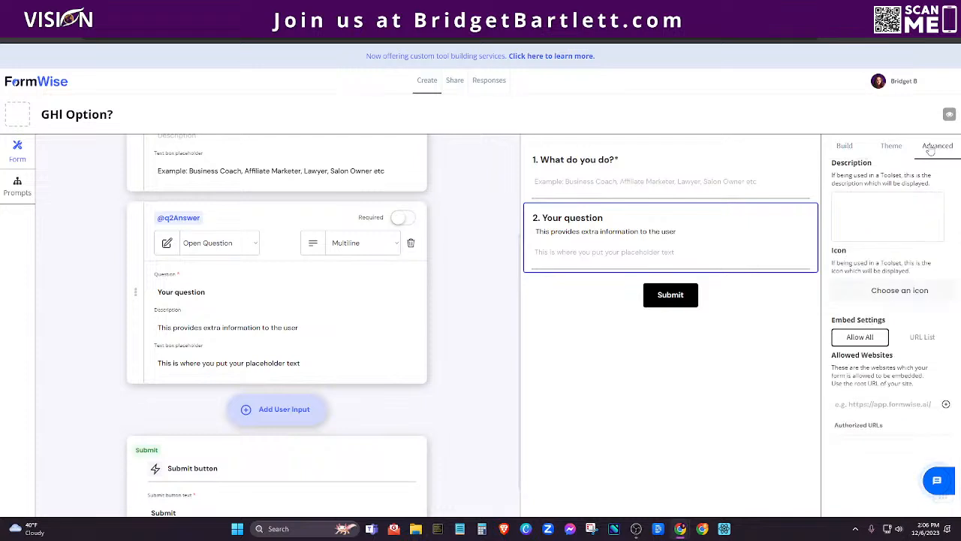
click(842, 145)
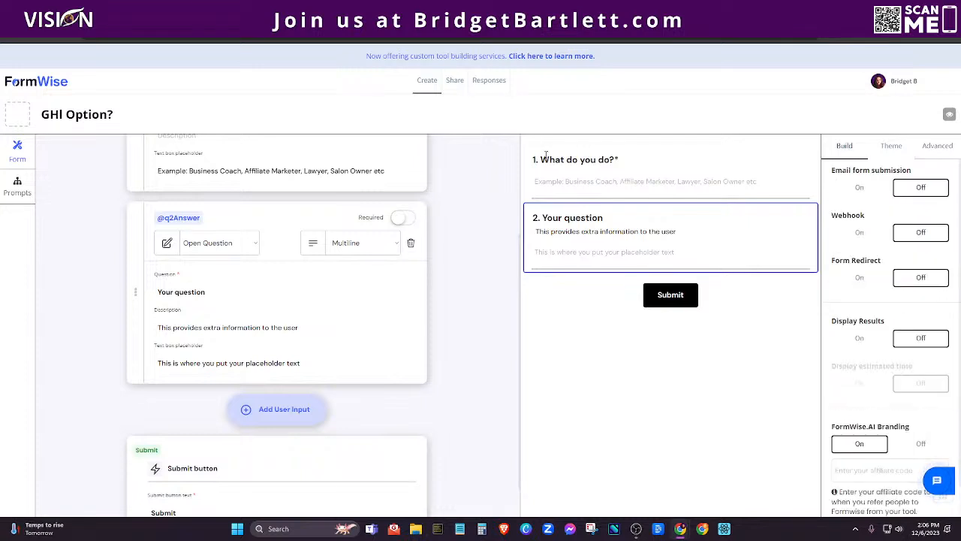
click(17, 187)
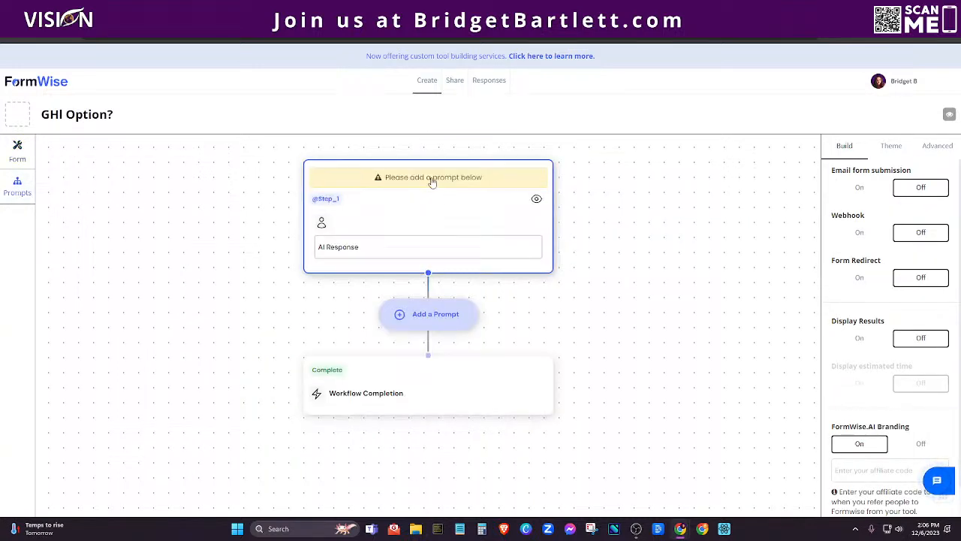
Attach What is Go High Level.pdf as the data source for Step_1's prompt.
click(406, 178)
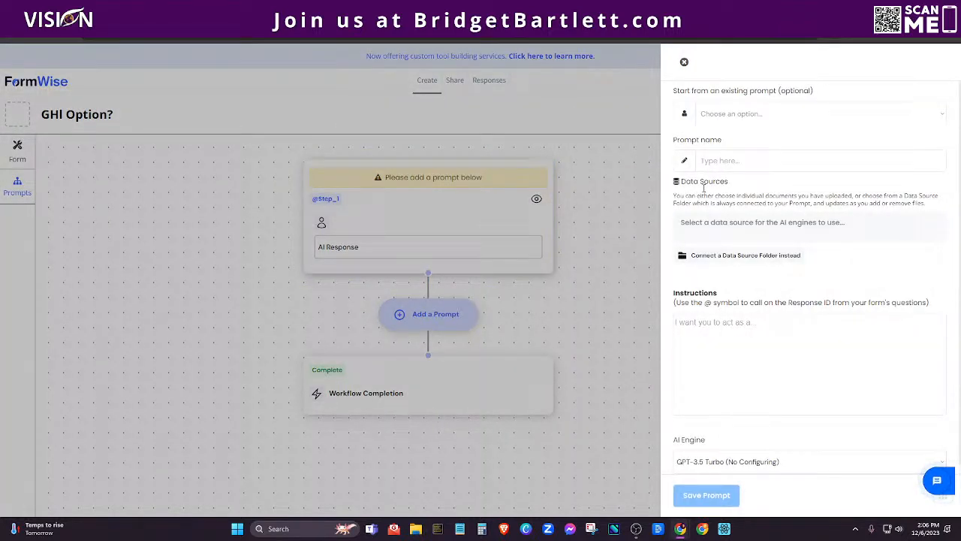
click(719, 222)
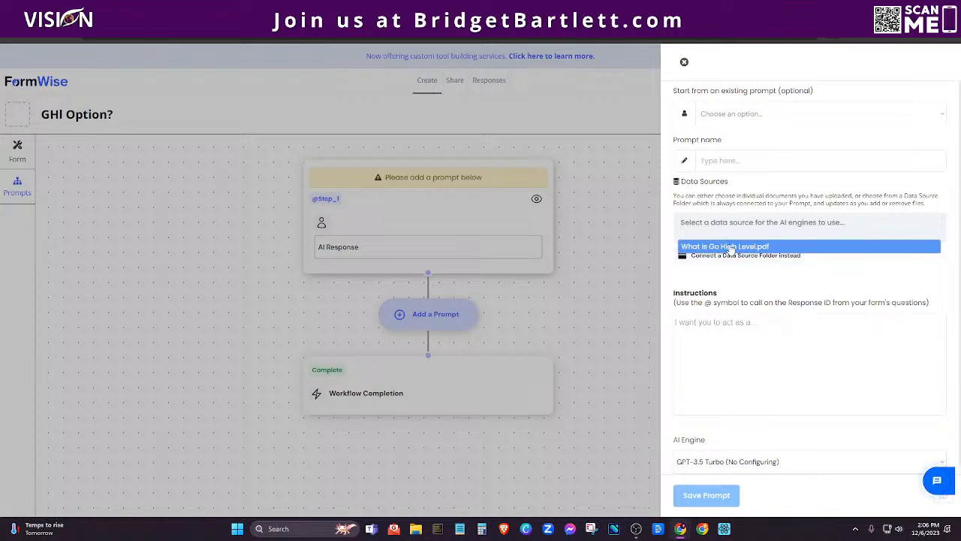
click(731, 247)
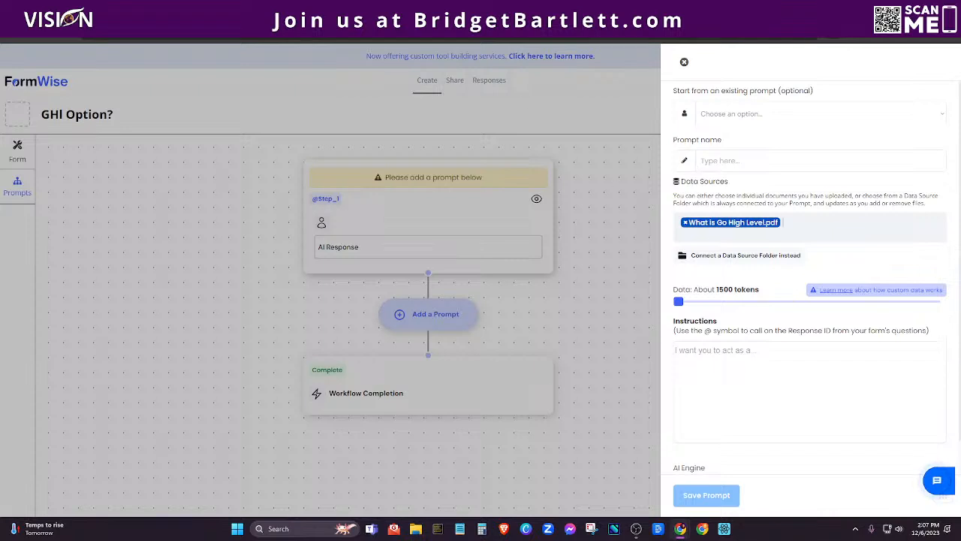
key(ctrl+t)
Load the FormWise.AI site in the new tab and go to the Data Sources page.
text(form)
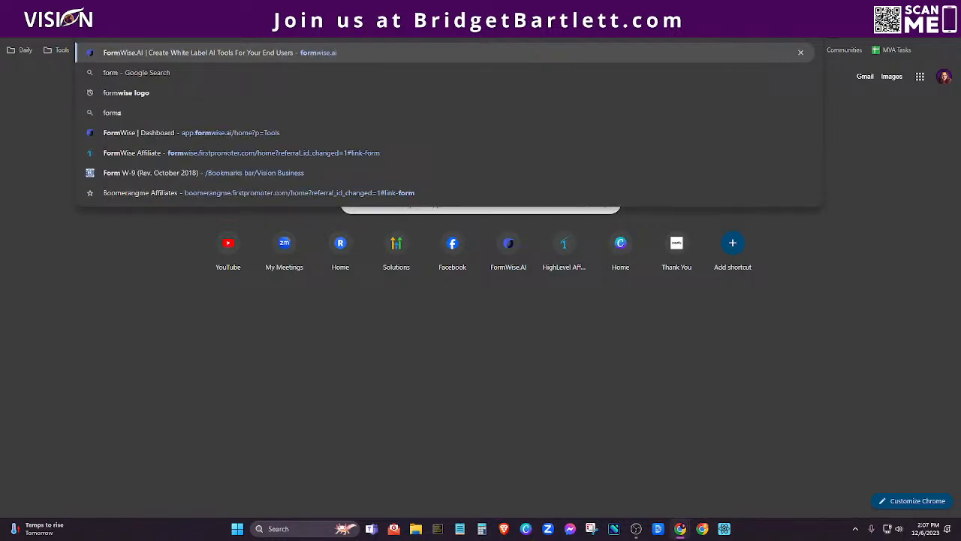
key(Return)
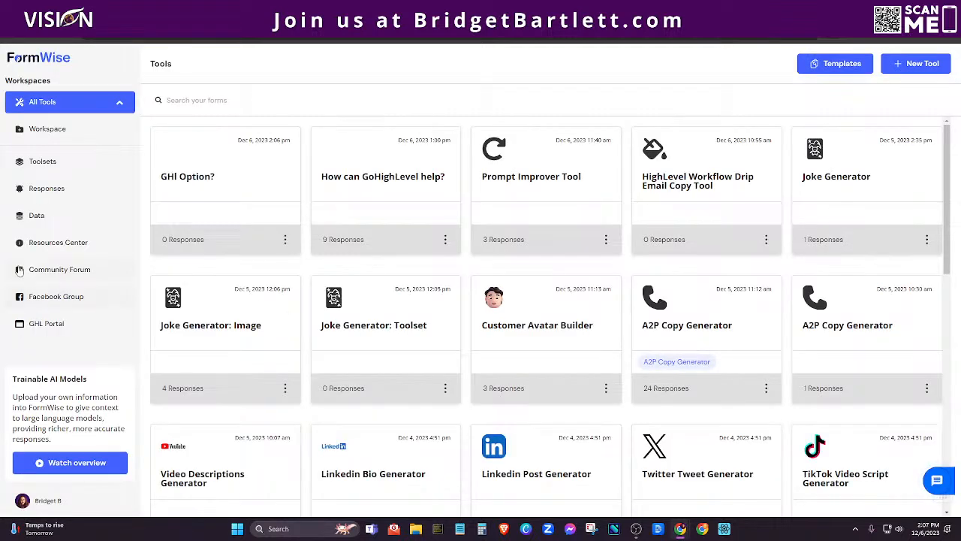
click(34, 216)
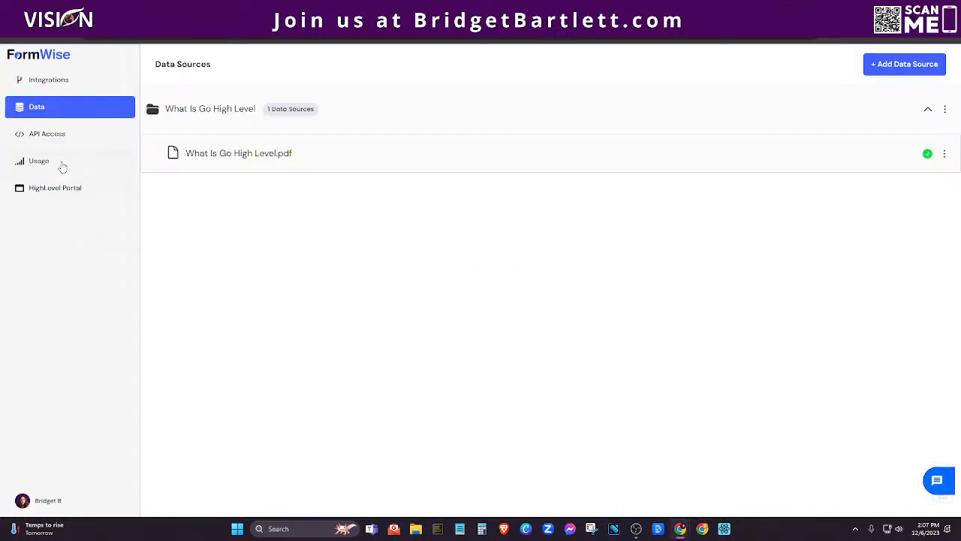
Create a new data source named 'Test', then return to the Tools list.
click(900, 63)
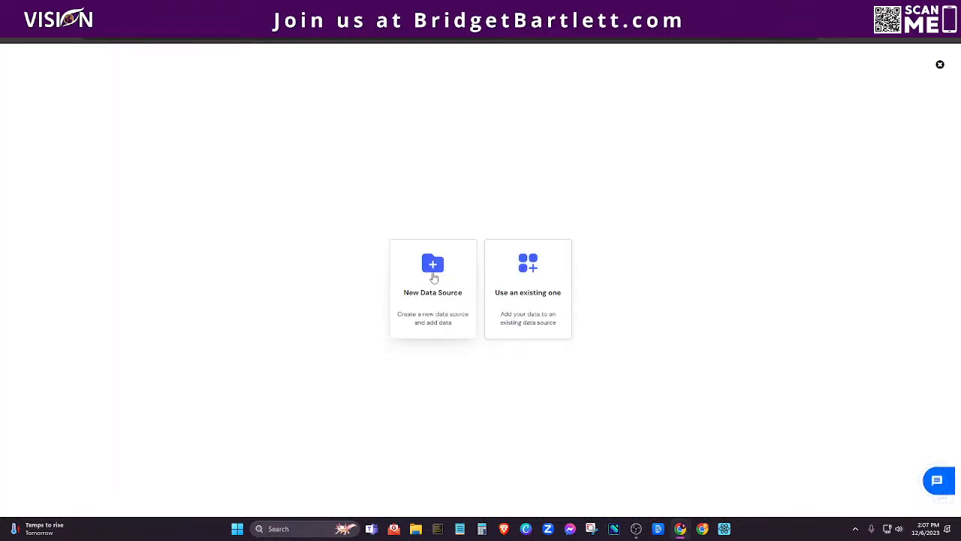
click(432, 276)
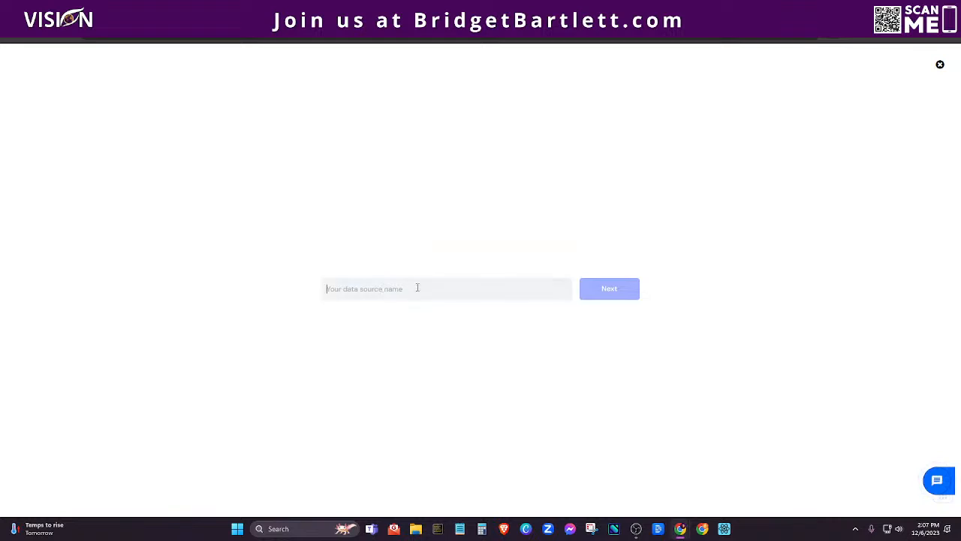
click(495, 290)
text(Test)
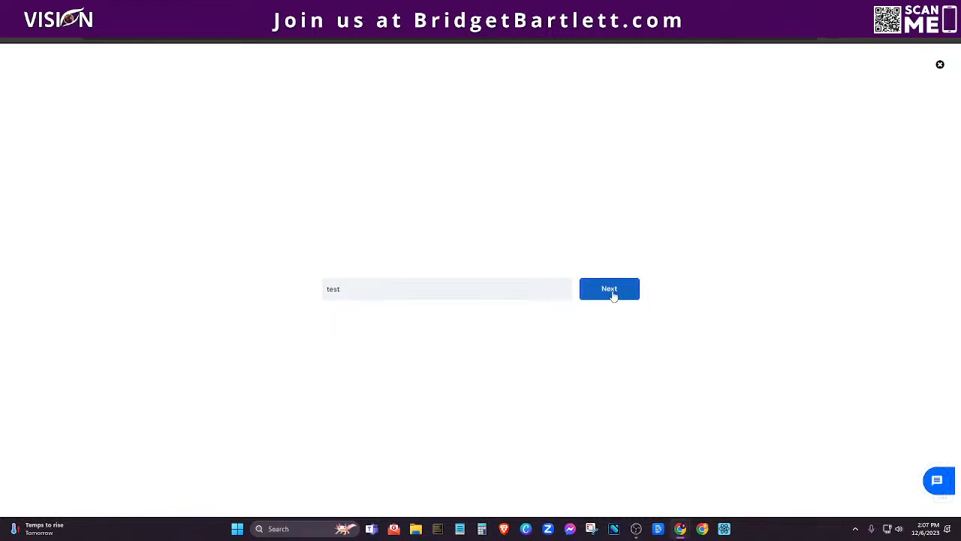
click(613, 293)
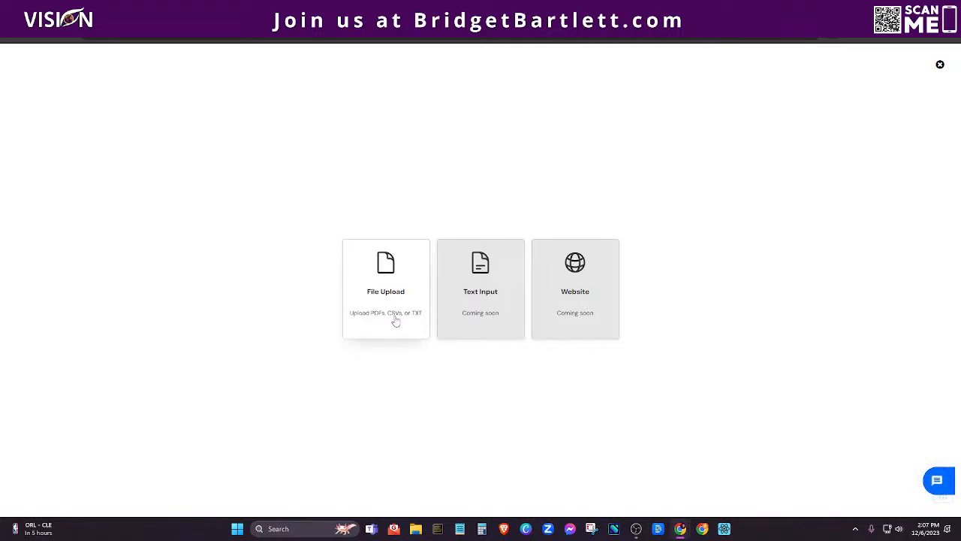
click(940, 65)
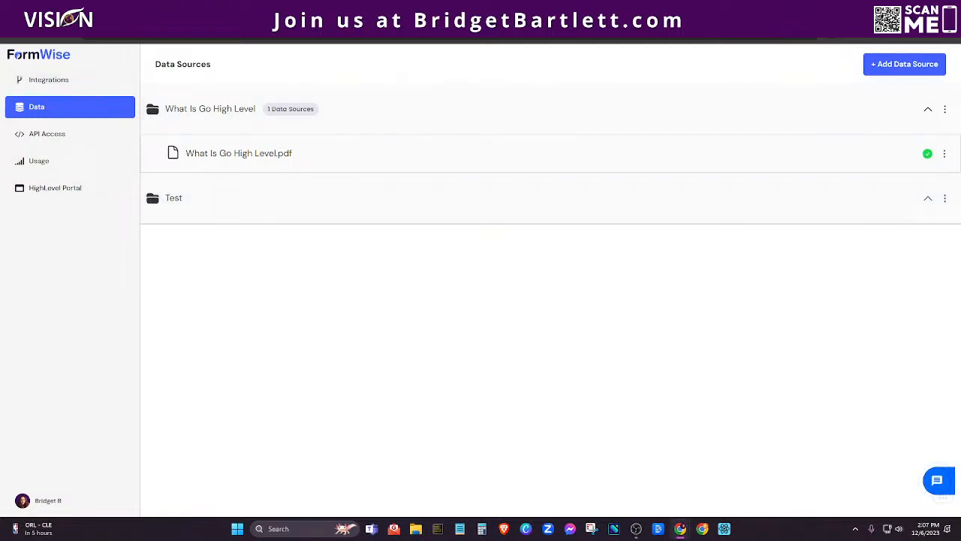
click(451, 9)
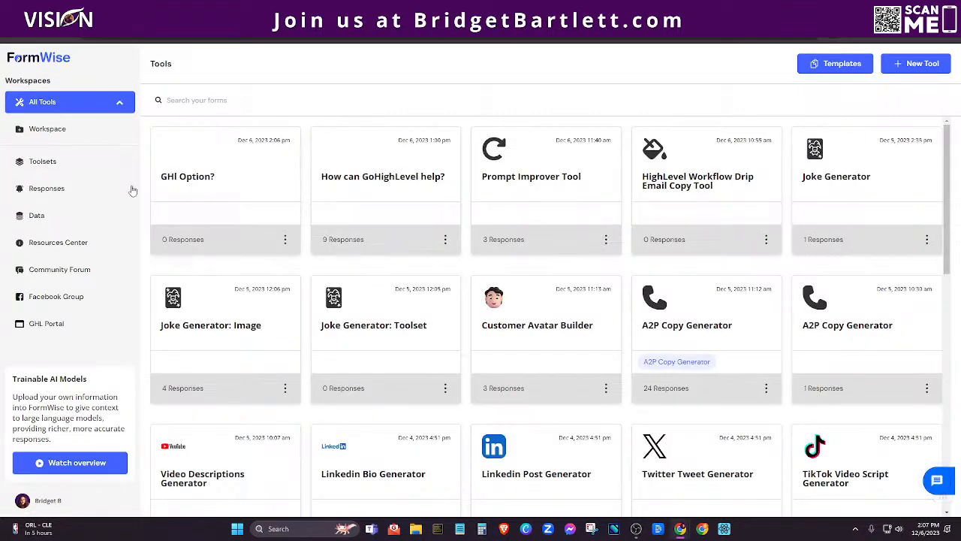
Reopen GHl Option?, reattach What is Go High Level.pdf to Step_1, and return to the Form editor.
click(219, 184)
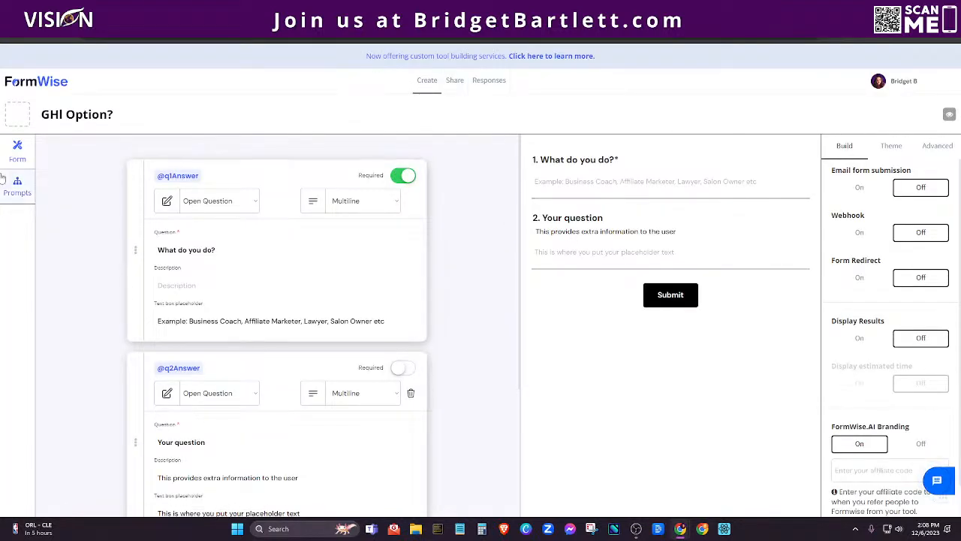
click(18, 185)
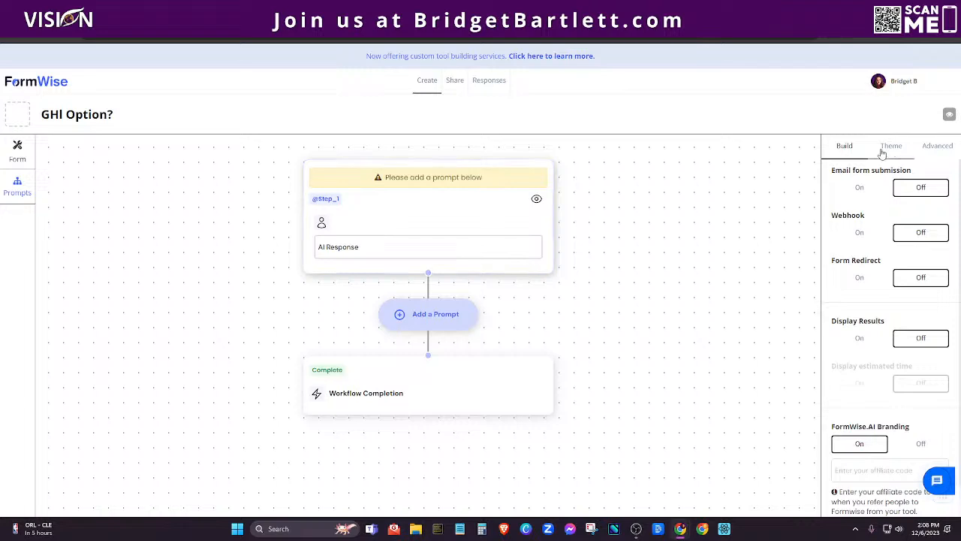
click(396, 181)
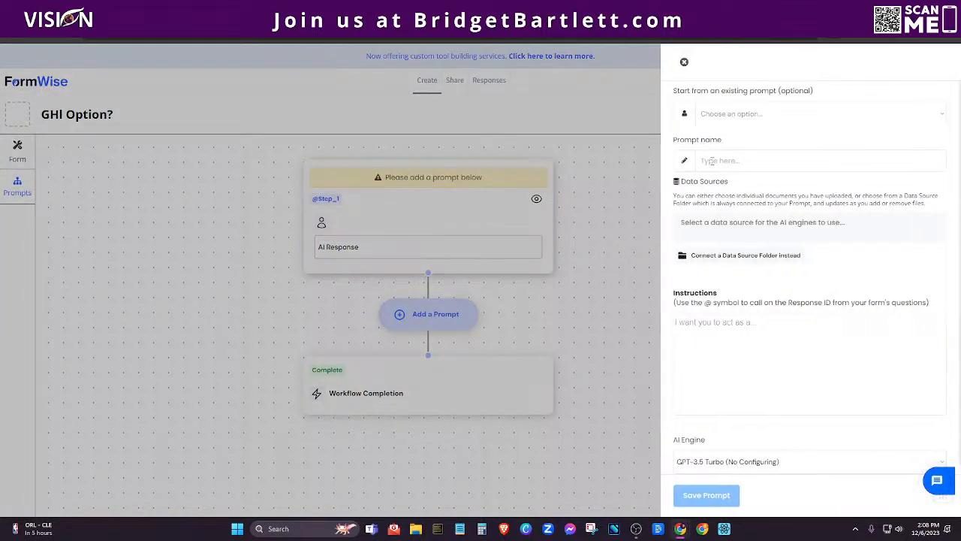
click(740, 224)
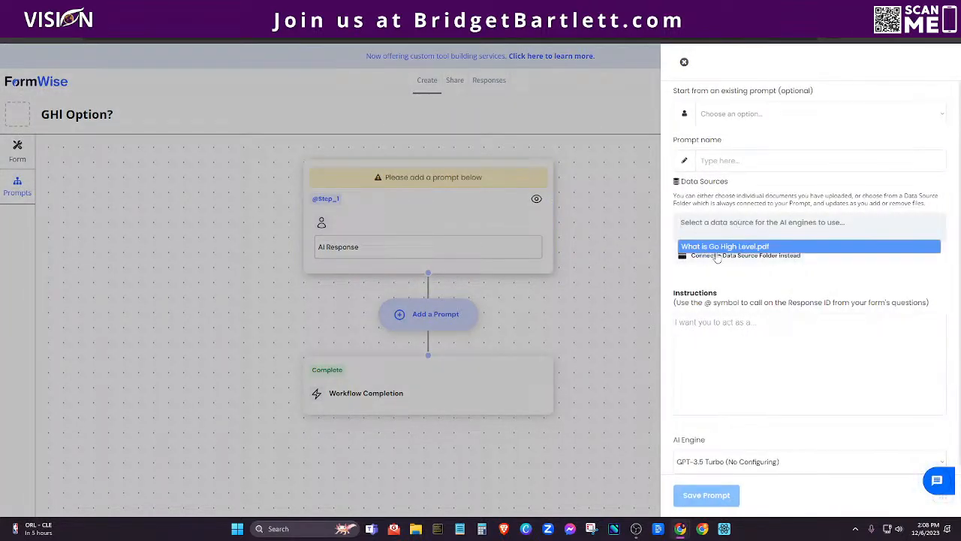
click(724, 247)
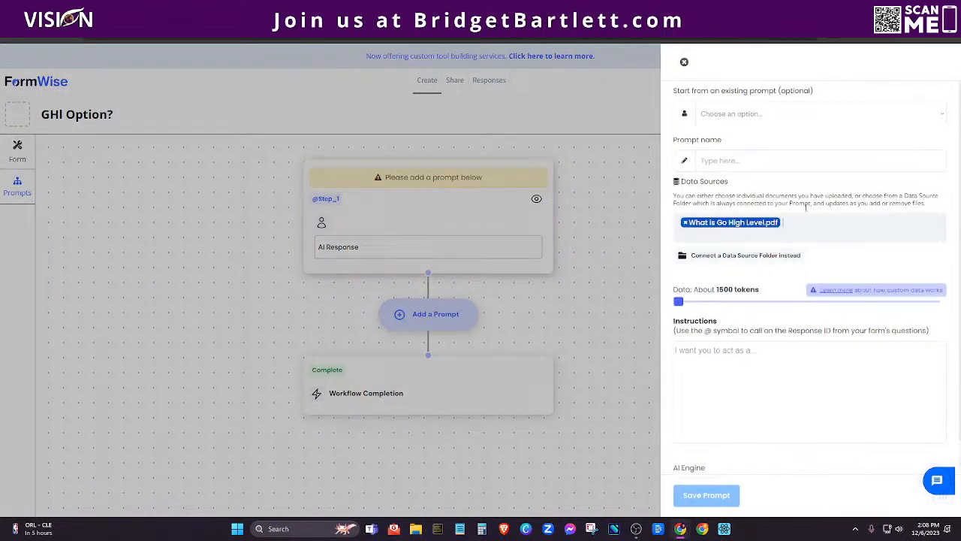
click(713, 360)
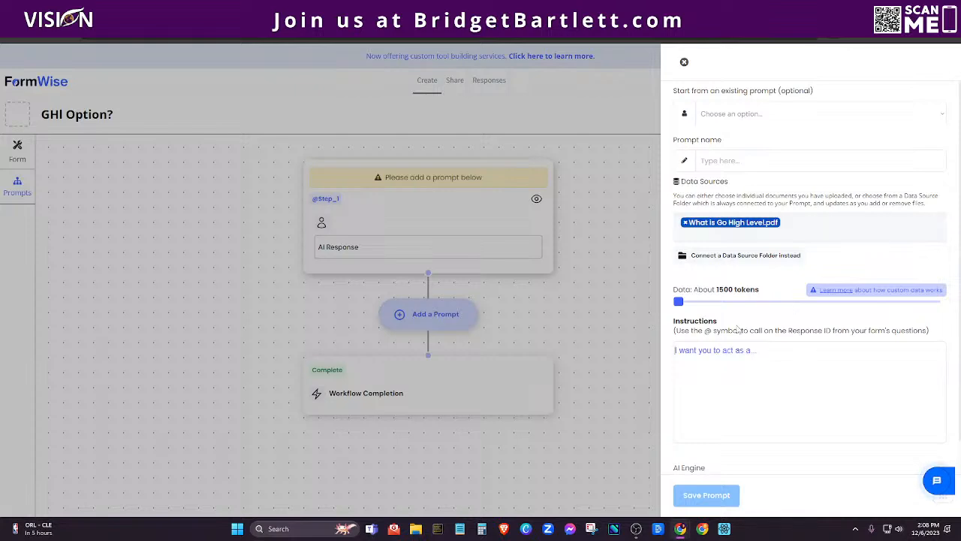
click(684, 62)
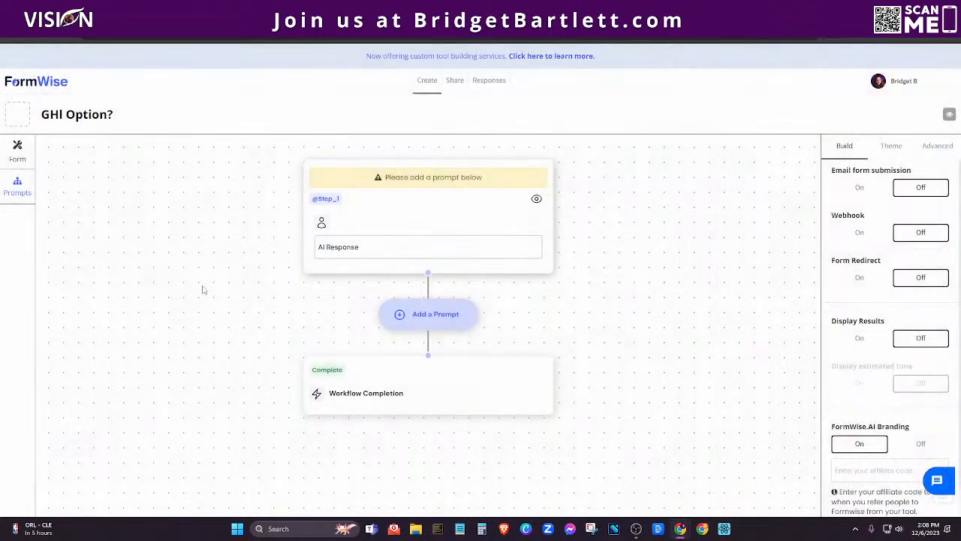
click(16, 150)
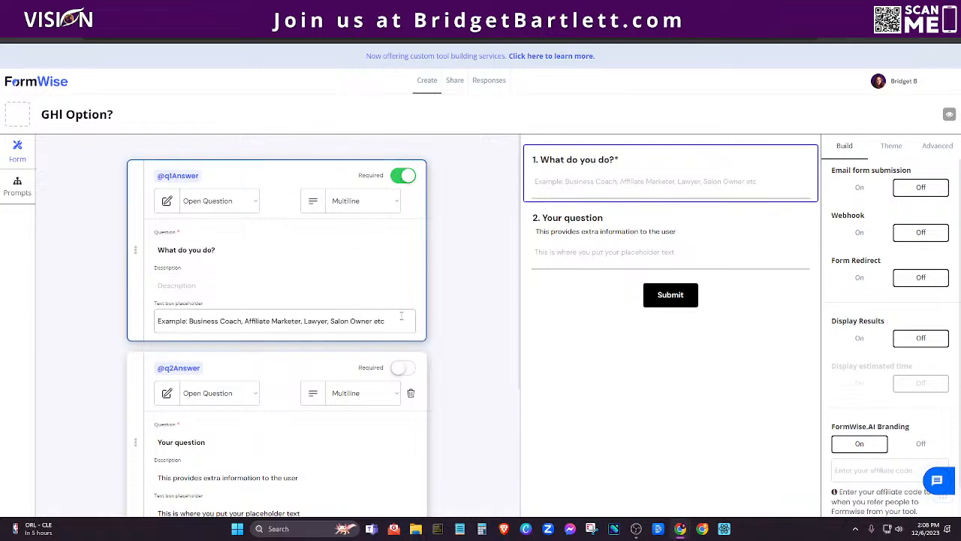
Retitle question 2 'What marketing Software do you use?', keeping its Multiline format.
scroll(192, 307, down, 2)
click(189, 299)
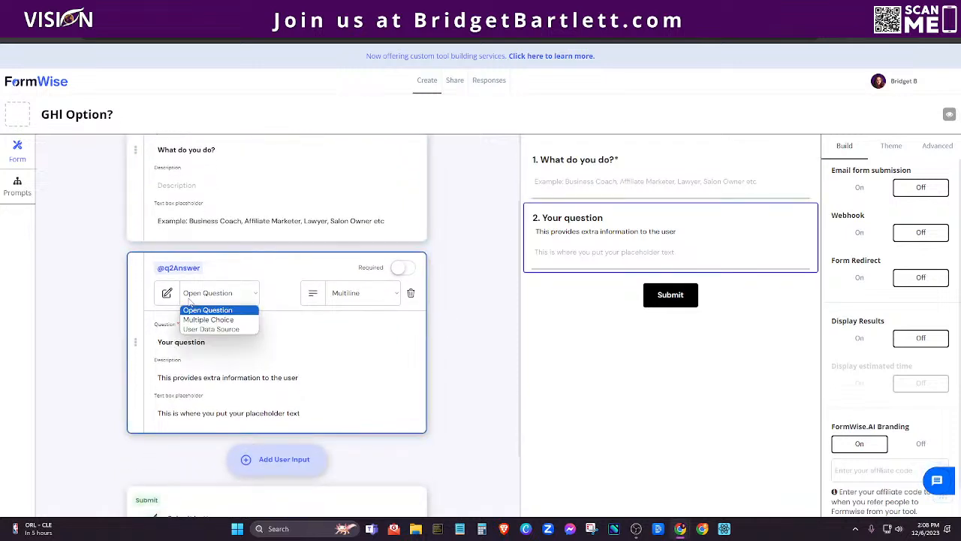
click(494, 298)
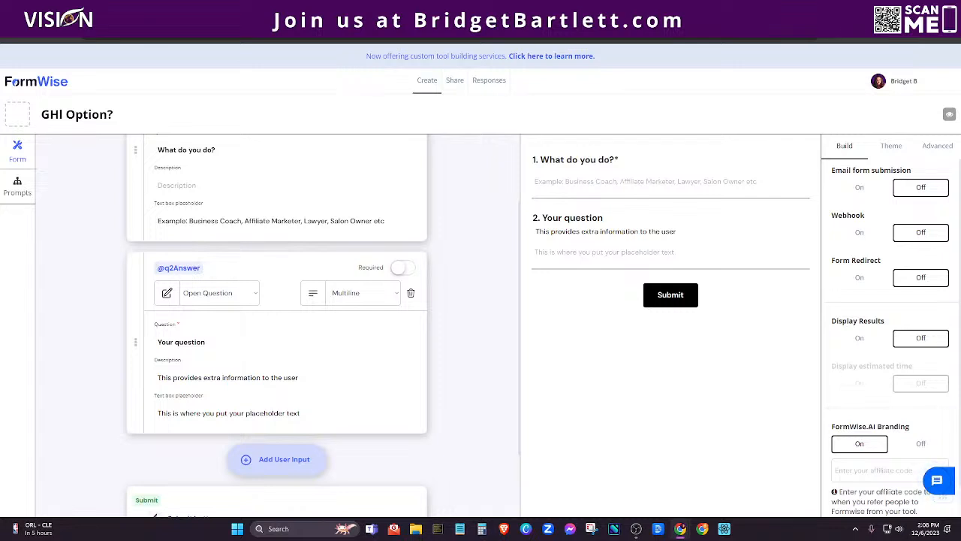
drag(208, 343, 145, 344)
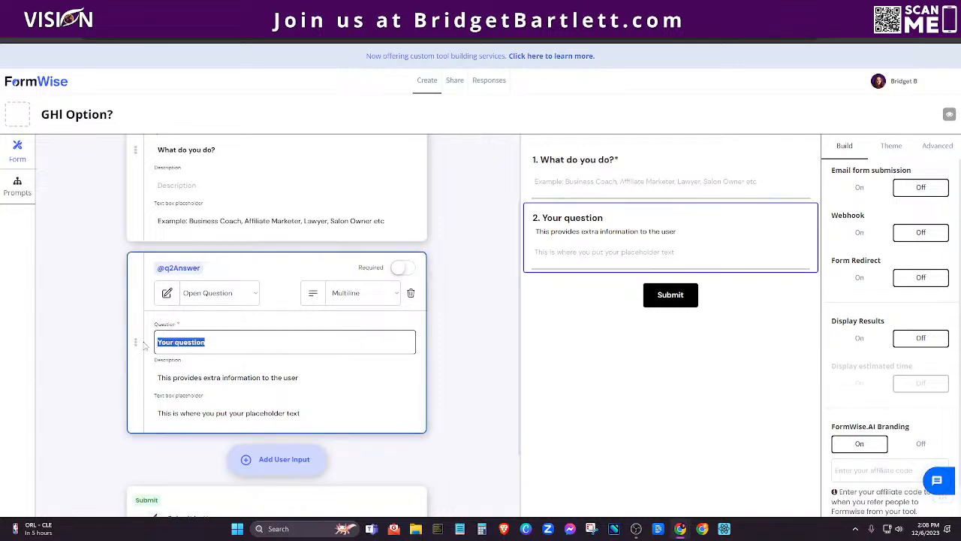
text(What marketing Software do you use?)
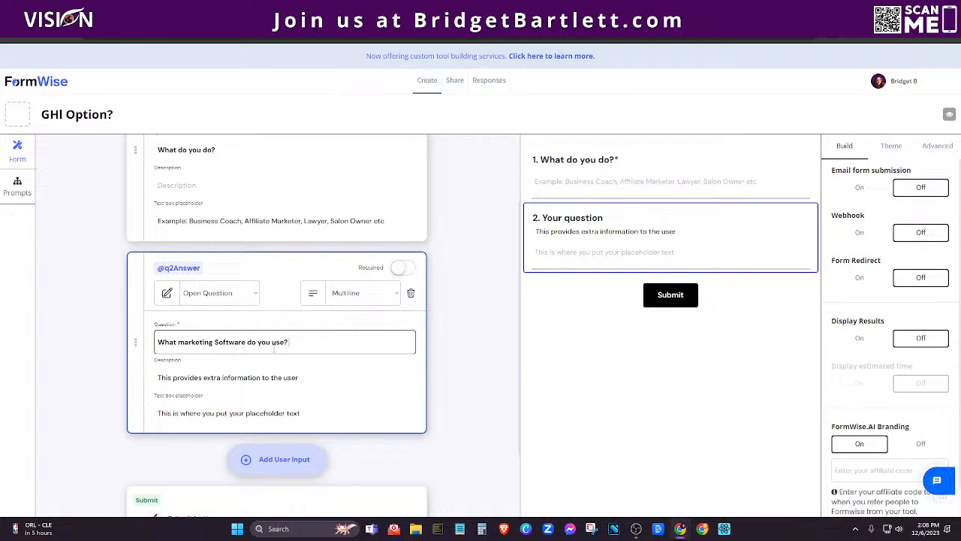
click(345, 299)
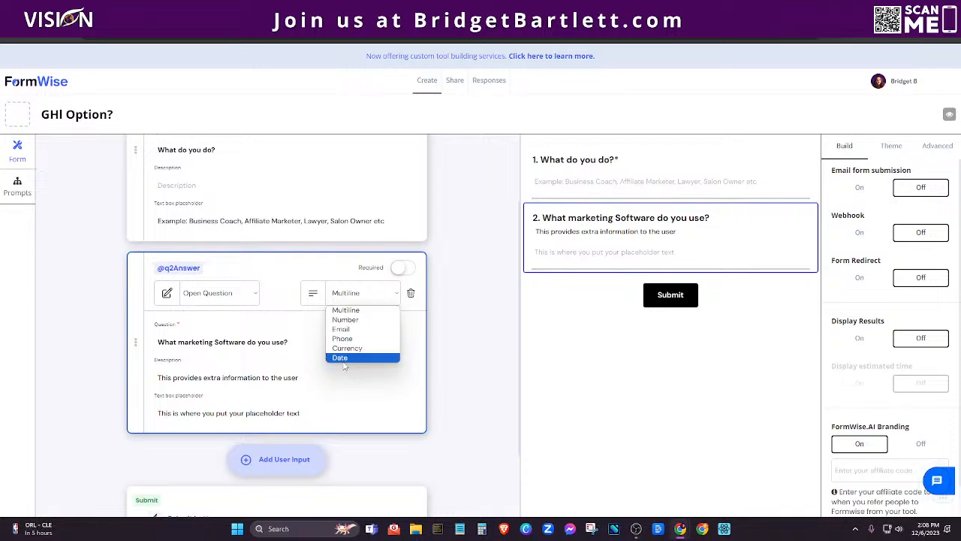
click(352, 311)
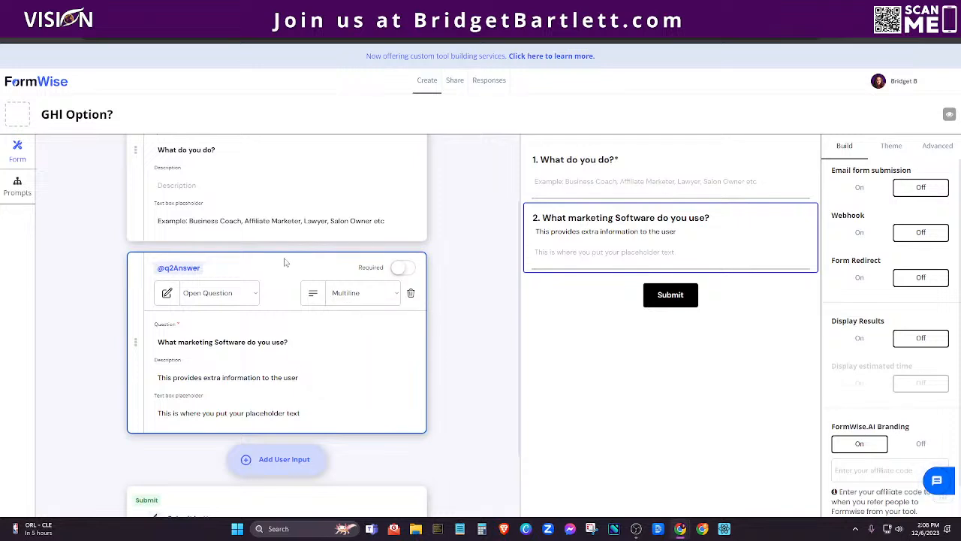
Delete question 2's description and paste example marketing software names as its placeholder.
scroll(287, 308, down, 1)
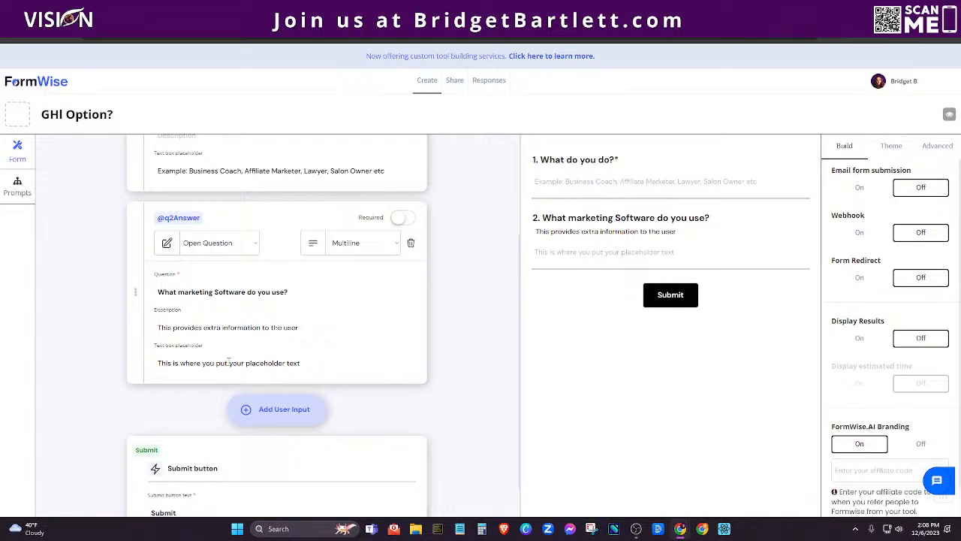
drag(158, 327, 407, 337)
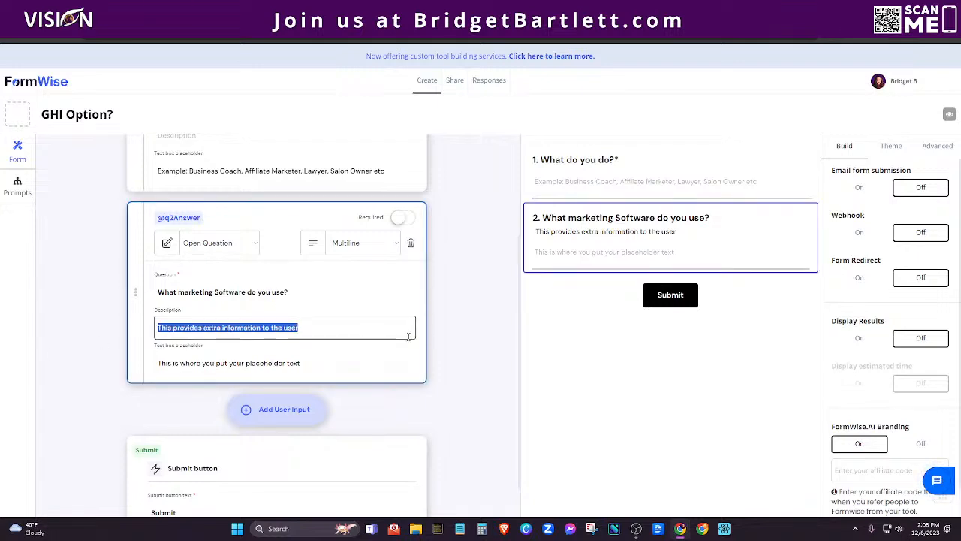
key(BackSpace)
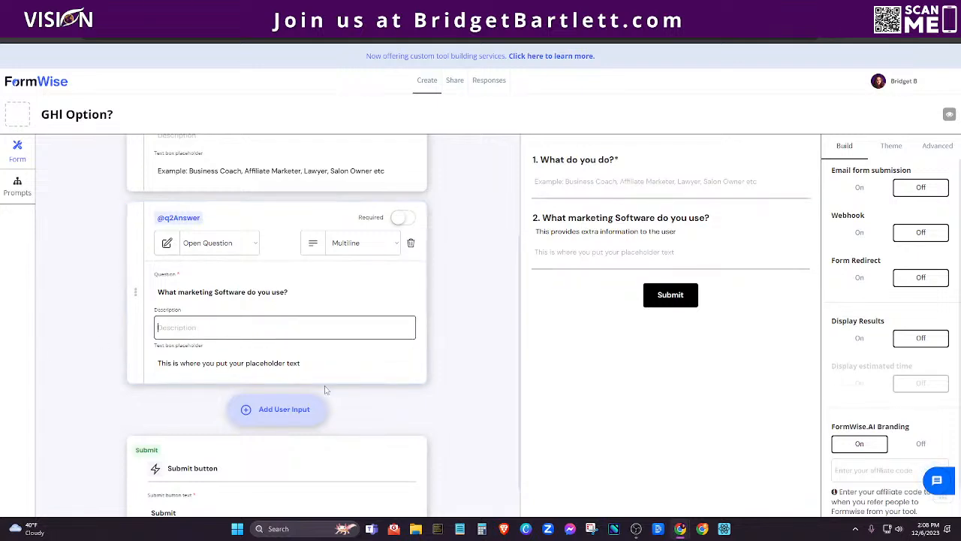
drag(300, 363, 156, 364)
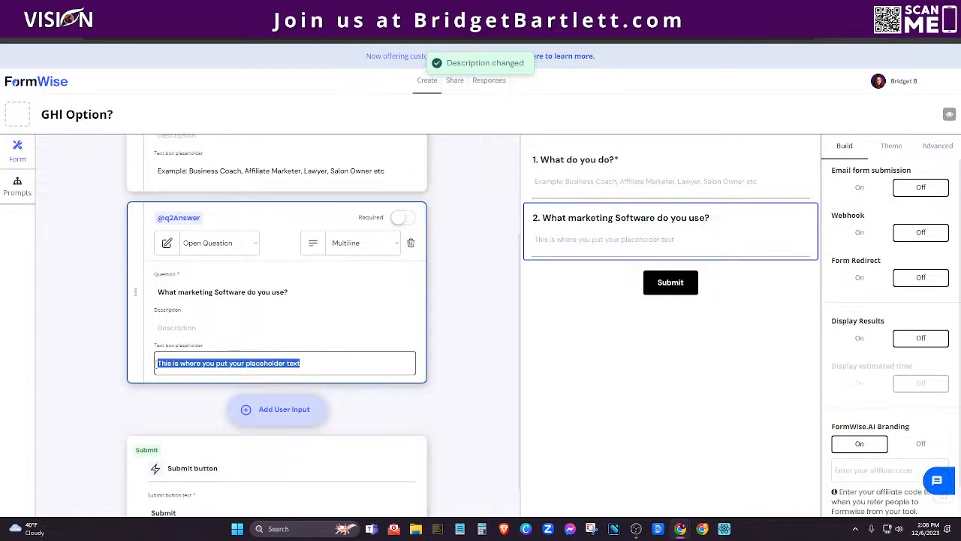
key(ctrl+v)
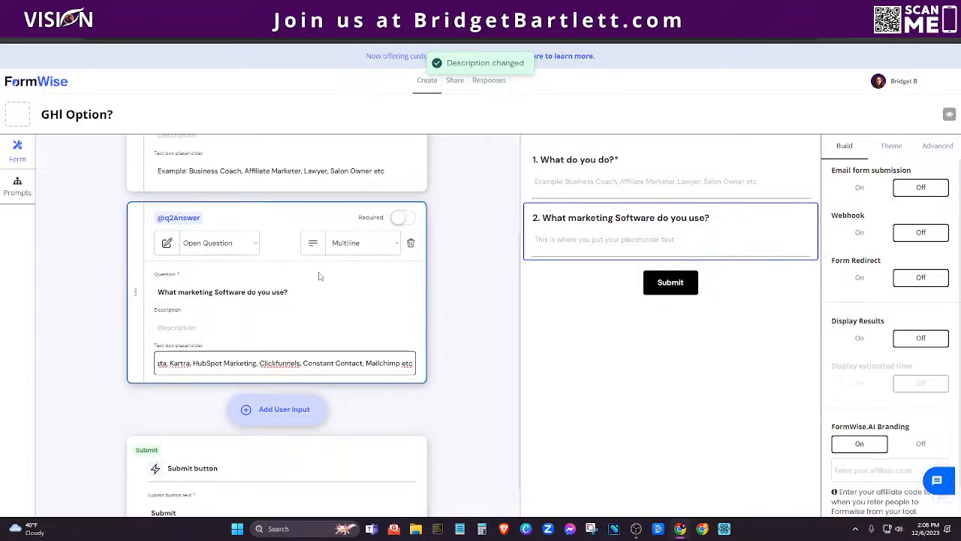
click(344, 278)
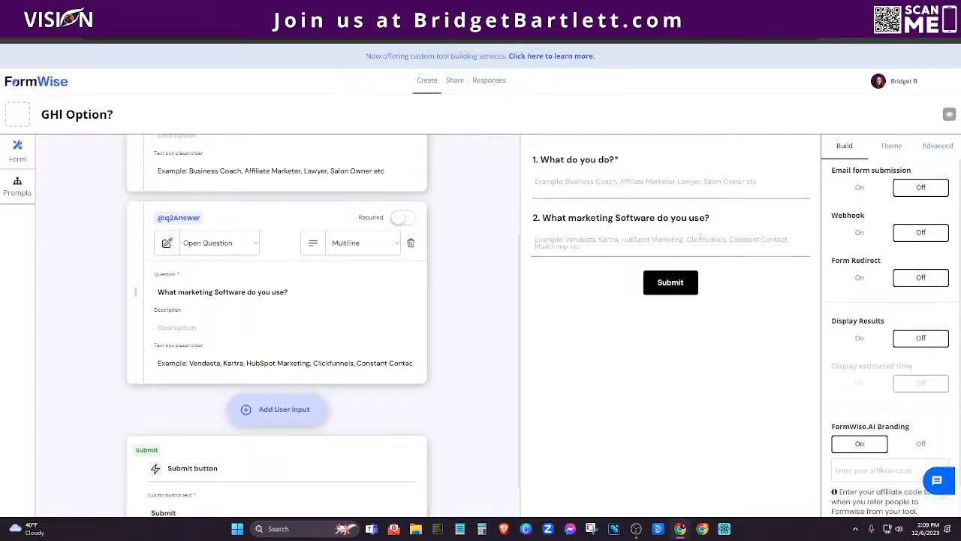
Make question 2 required and add a third question.
click(413, 348)
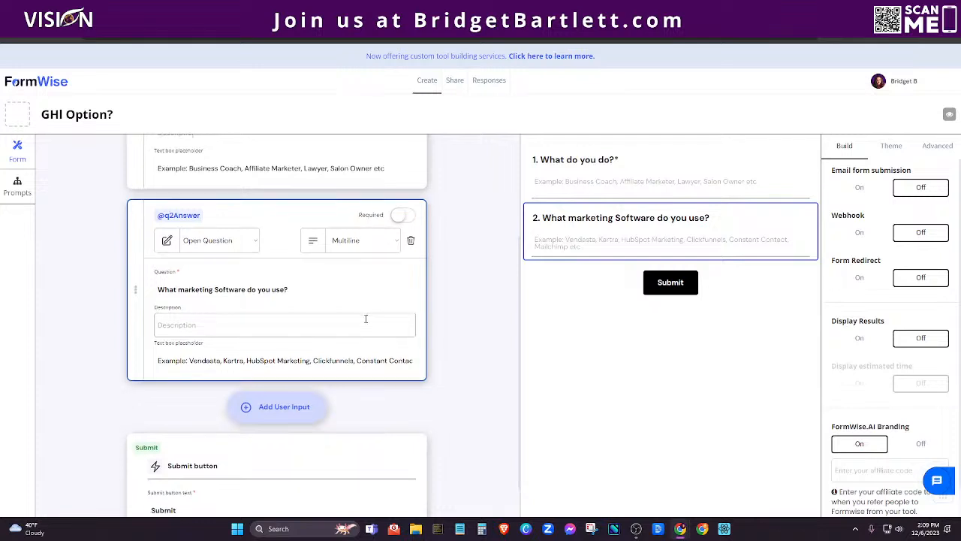
scroll(365, 318, down, 1)
click(403, 177)
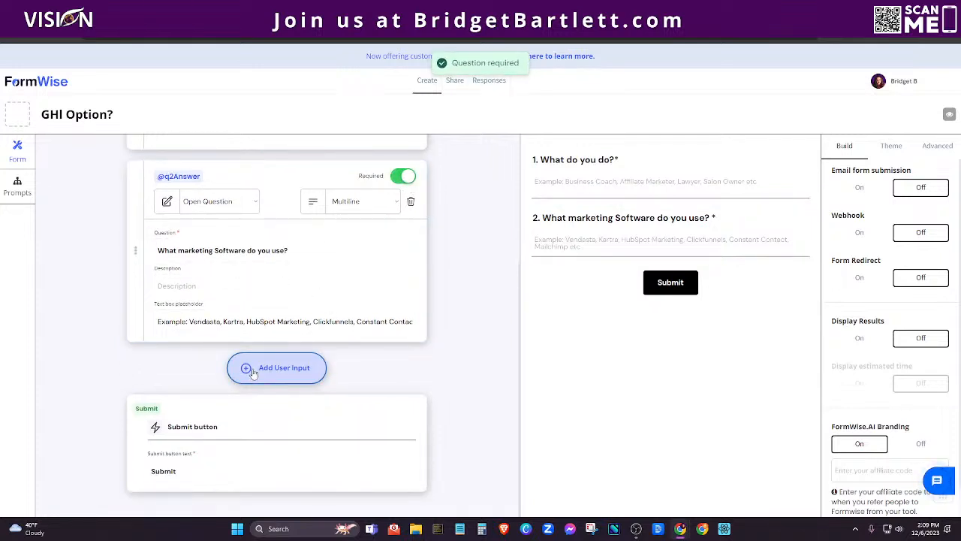
click(253, 369)
Retitle question 3 'Who is your target audience?'.
scroll(300, 424, down, 1)
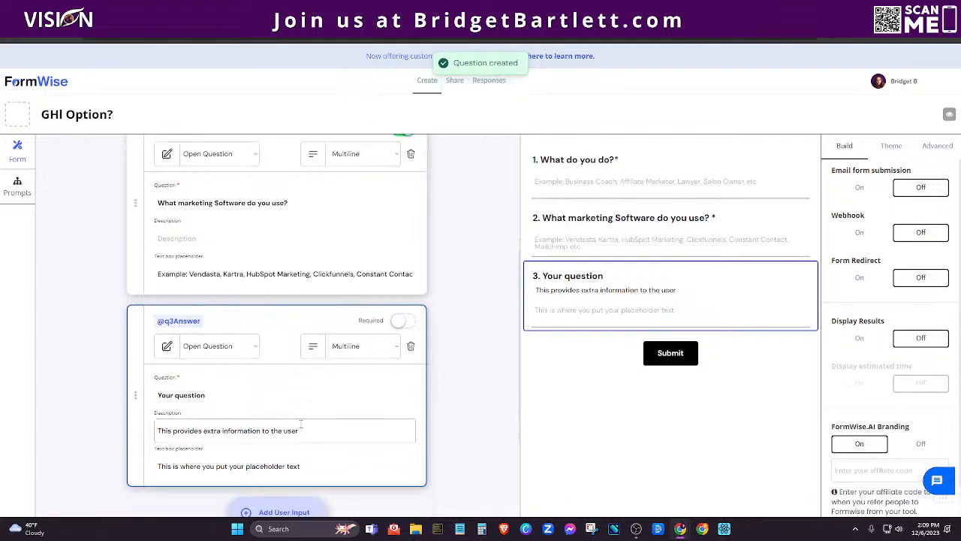
scroll(292, 390, down, 1)
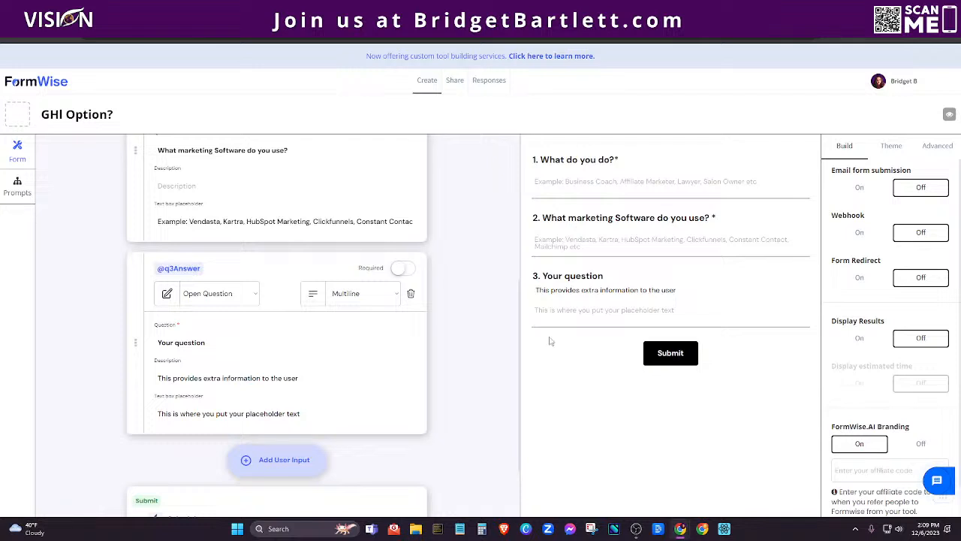
click(215, 341)
drag(214, 342, 152, 345)
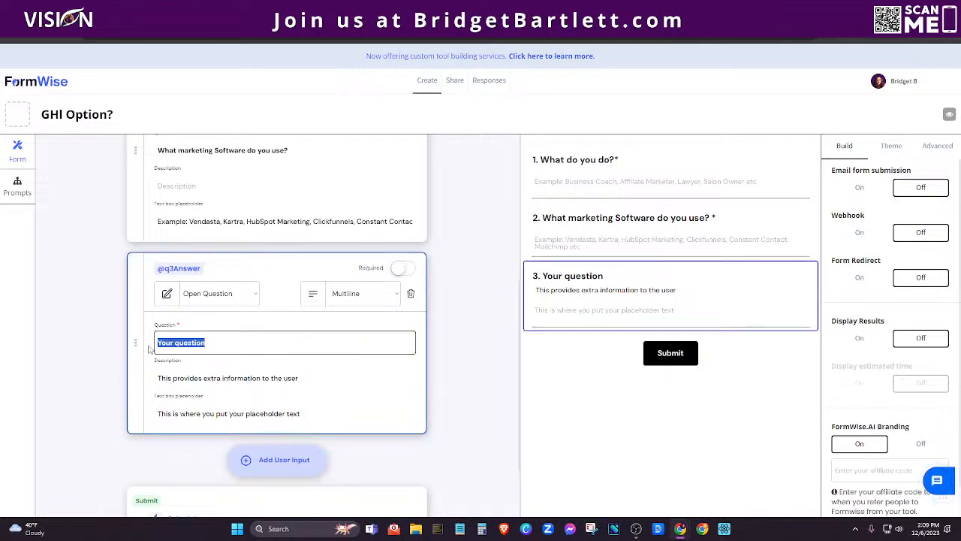
text(Who is your target audience?)
Leave question 3's description empty, removing the audience list accidentally pasted there.
scroll(315, 403, down, 1)
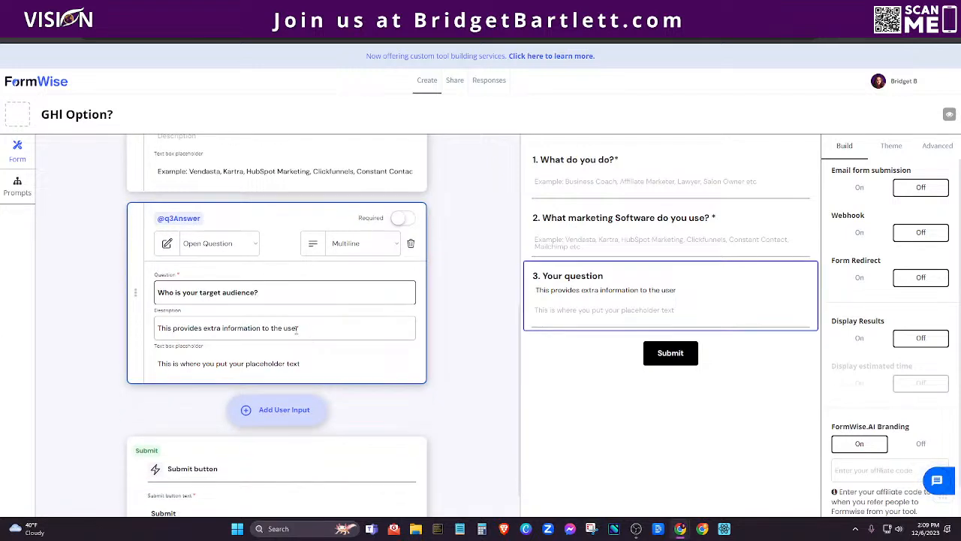
drag(297, 329, 160, 327)
key(BackSpace)
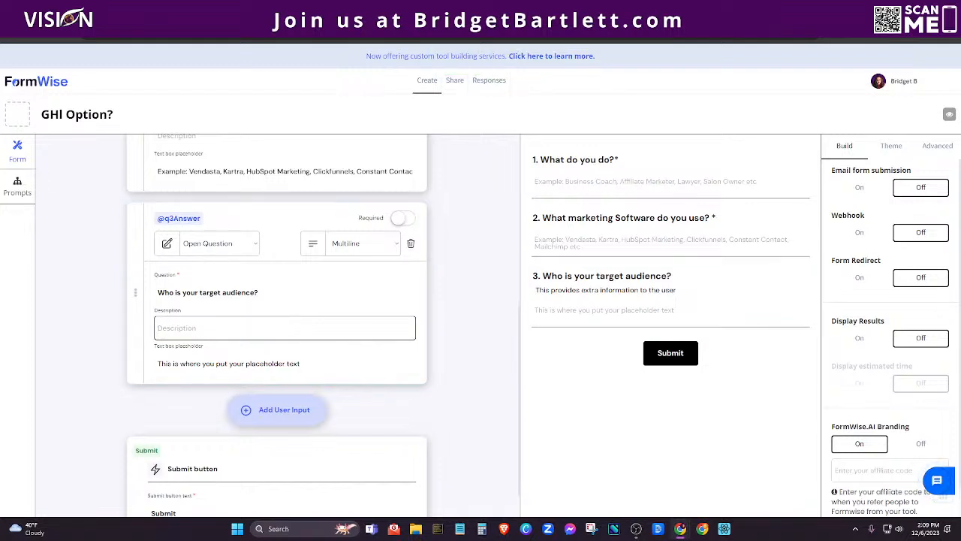
key(Return)
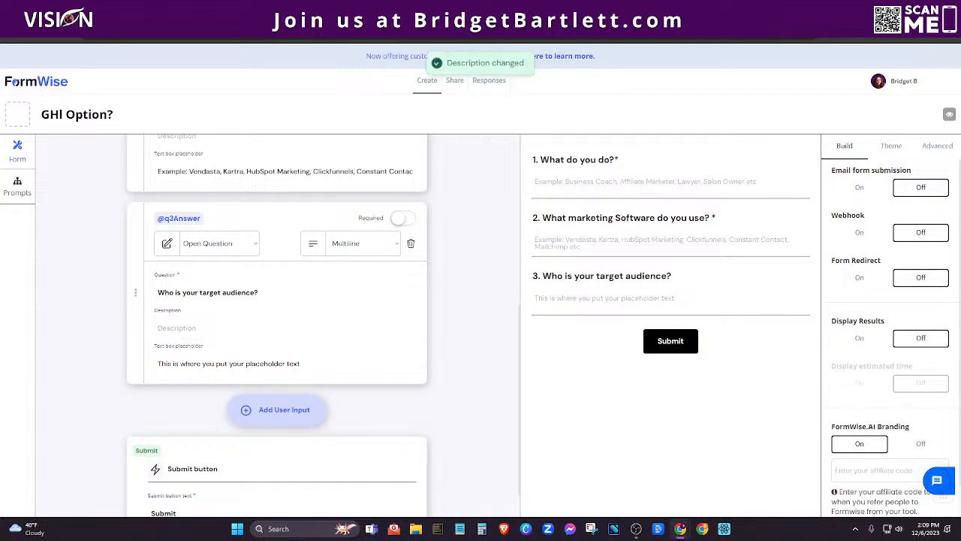
click(190, 328)
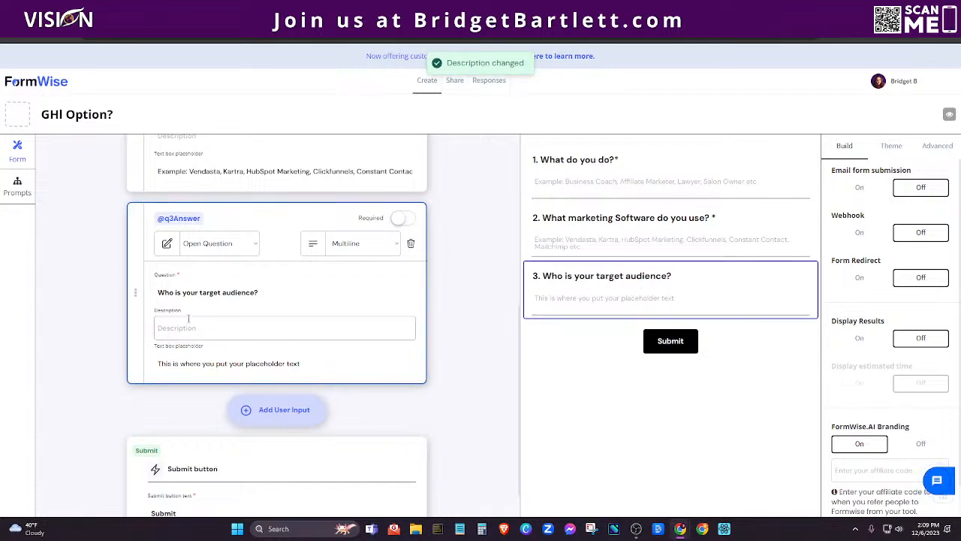
key(ctrl+v)
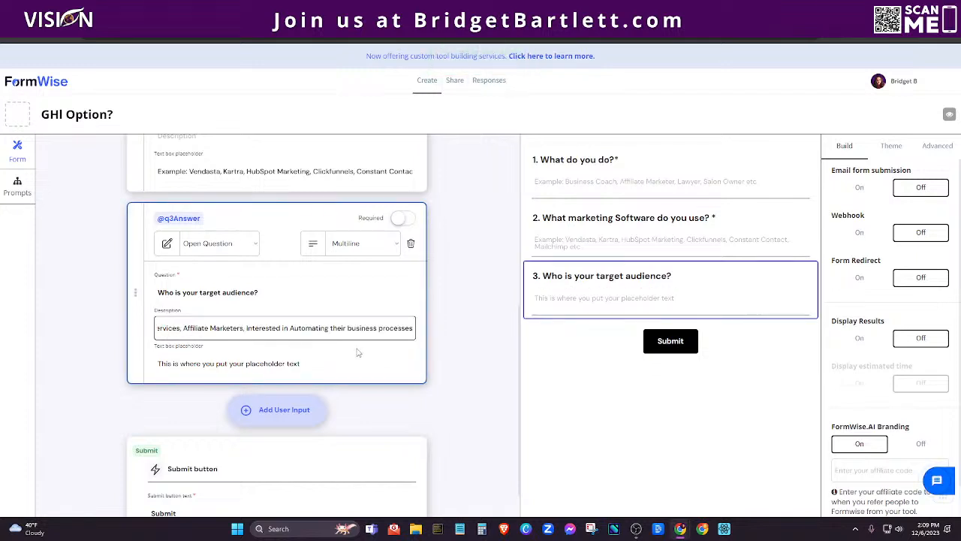
scroll(254, 295, down, 1)
drag(412, 285, 114, 289)
key(BackSpace)
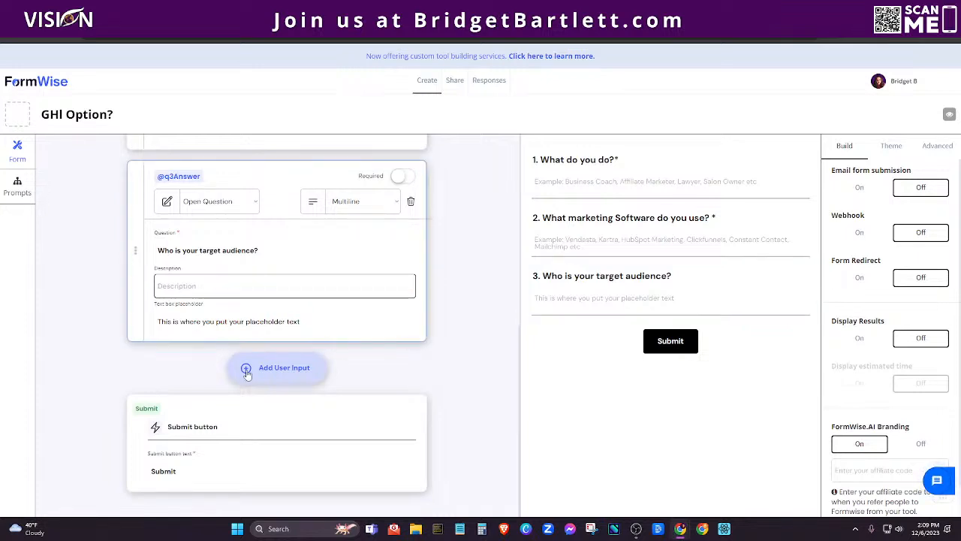
Set question 3's placeholder to the Course Creators, Home Services, Affiliate Marketers audience list; add a fourth question.
click(301, 321)
drag(300, 322, 157, 321)
key(ctrl+v)
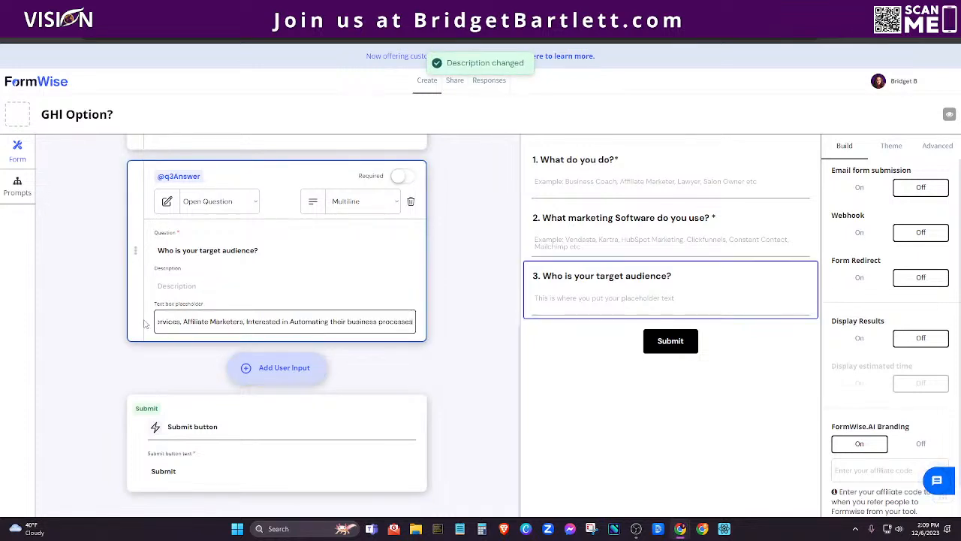
click(453, 344)
click(452, 314)
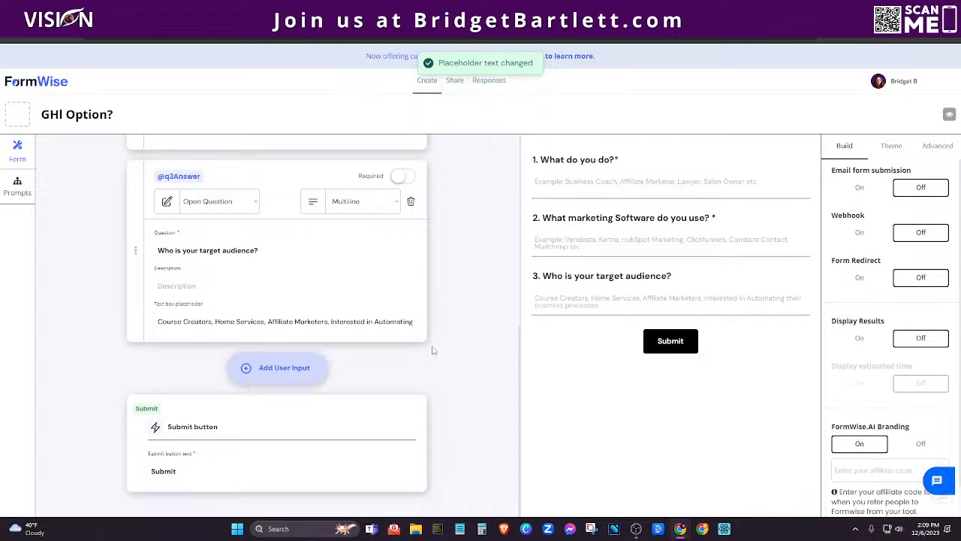
click(284, 369)
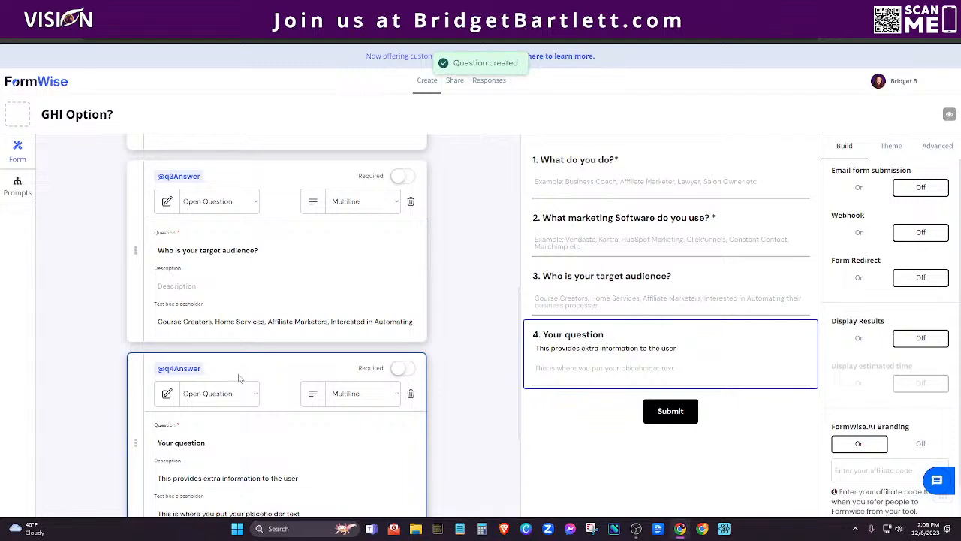
Make question 4 an open, Email-format question titled 'What is your best email address?'.
scroll(307, 379, down, 2)
click(210, 243)
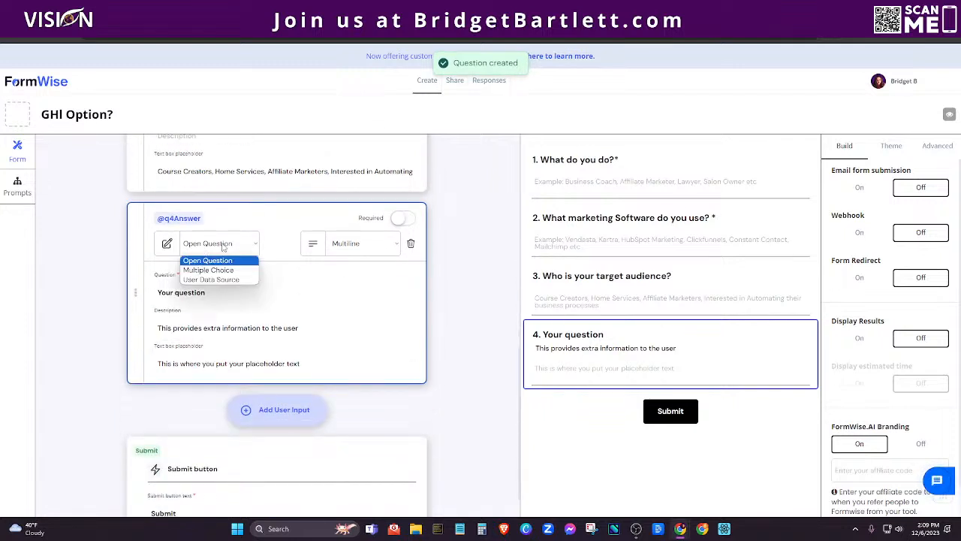
click(258, 224)
click(356, 244)
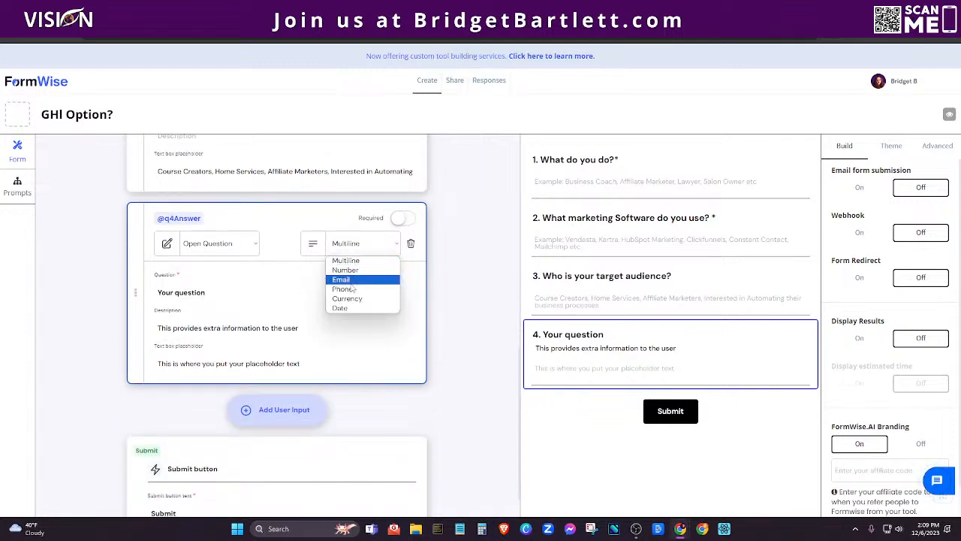
click(265, 297)
drag(265, 294, 157, 292)
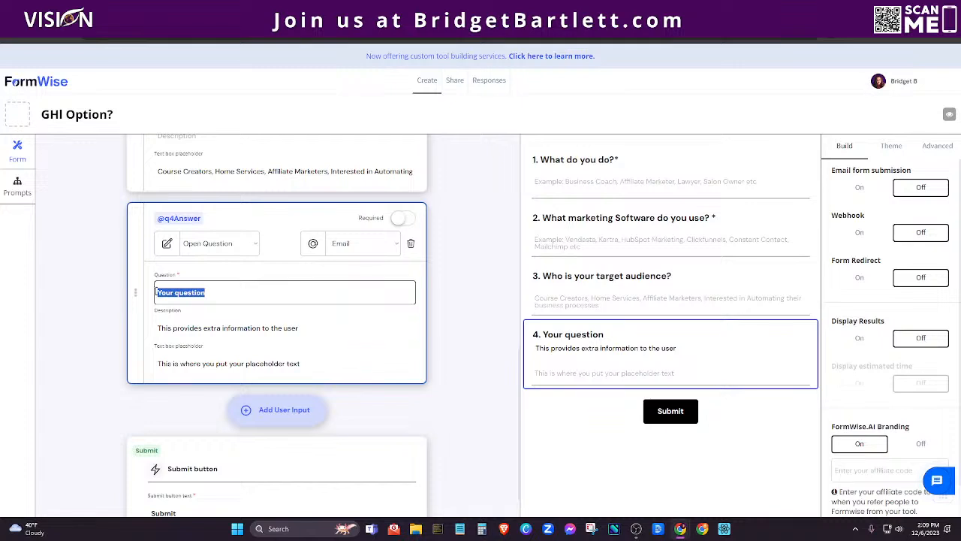
text(What is y)
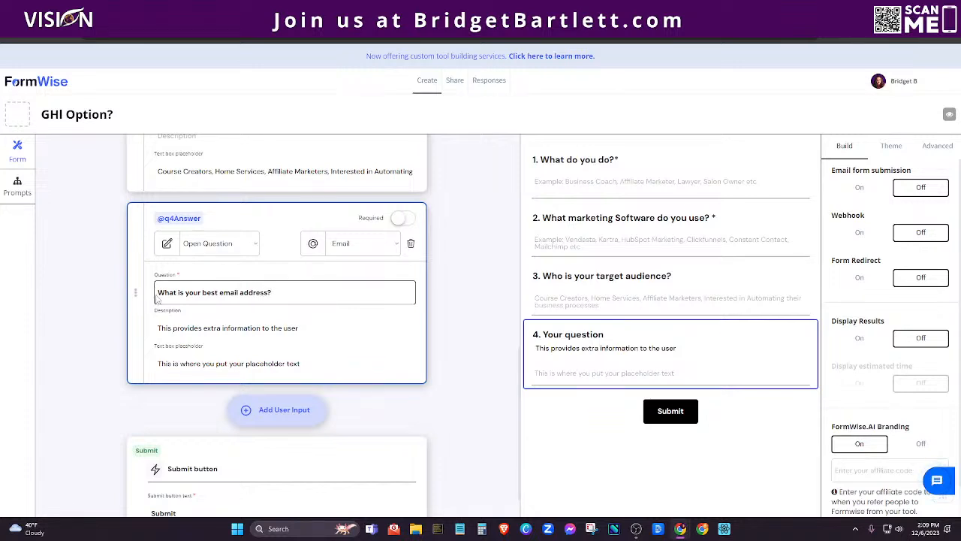
Clear question 4's description and placeholder, then view the YouTube FormWise Tutorials playlist.
drag(300, 328, 138, 330)
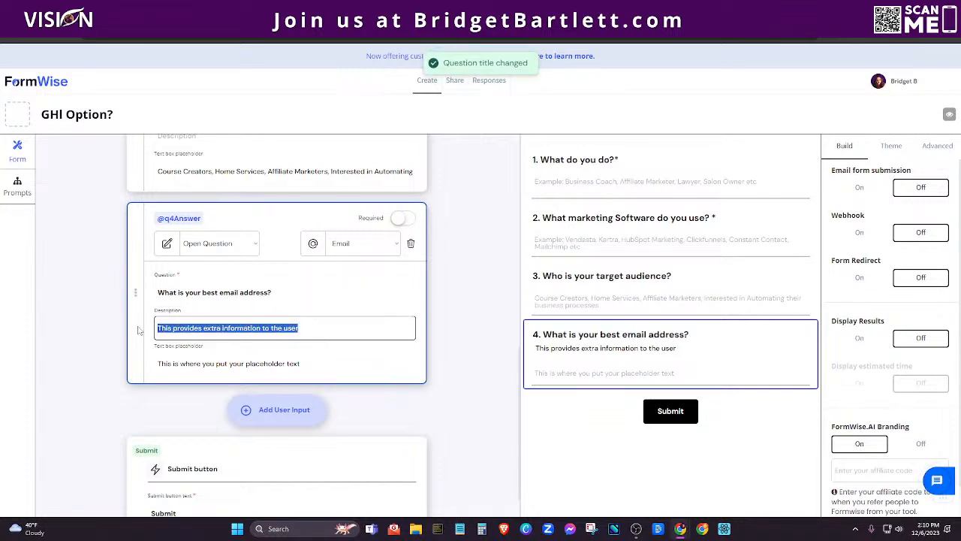
key(BackSpace)
drag(300, 364, 158, 363)
key(BackSpace)
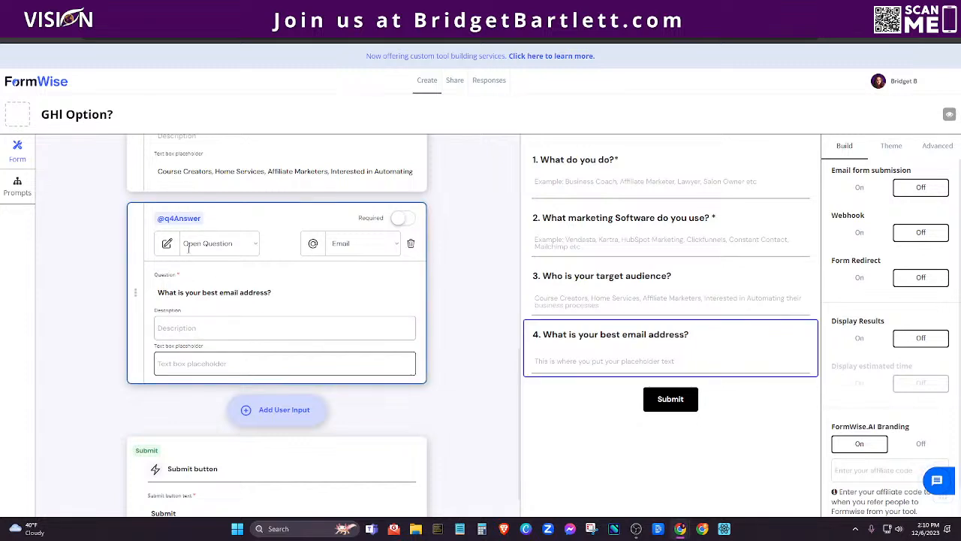
click(263, 10)
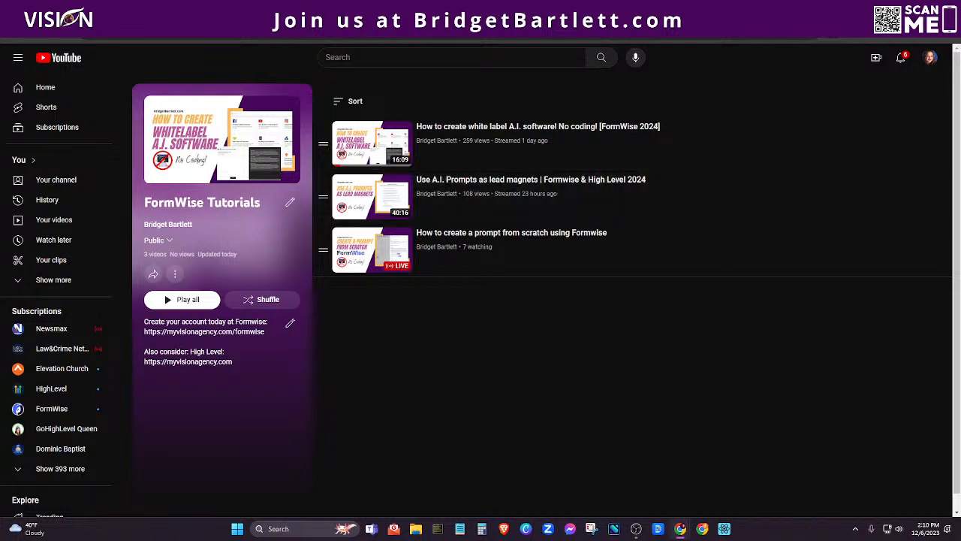
Return to the FormWise editor and start editing the email question's placeholder.
click(173, 9)
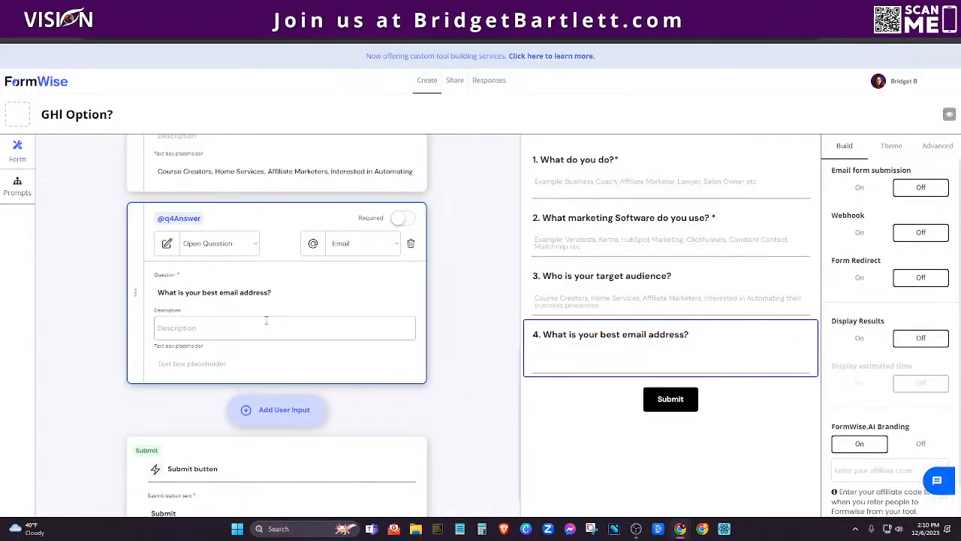
click(237, 365)
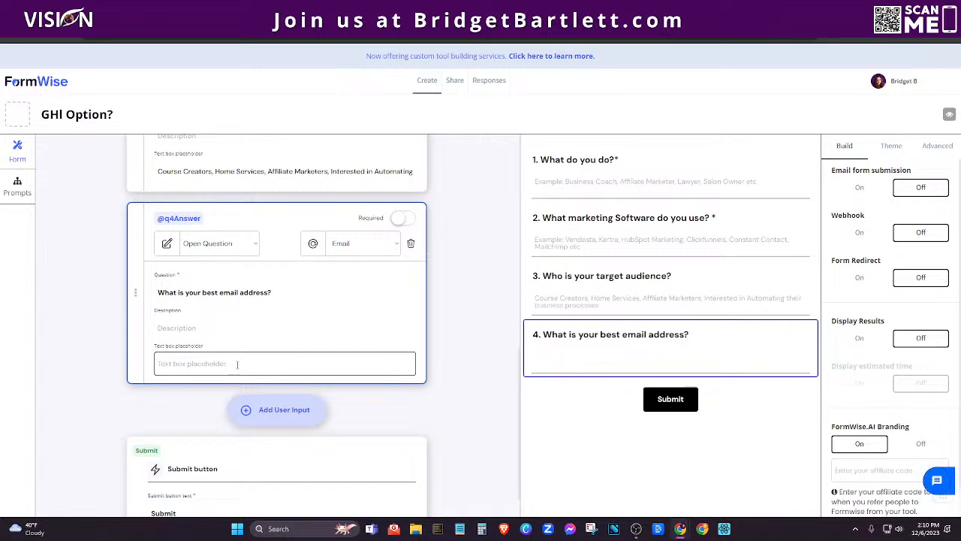
Give the email question placeholder 'Enter your best email here' and make it required.
text(Enter your best email here)
click(282, 229)
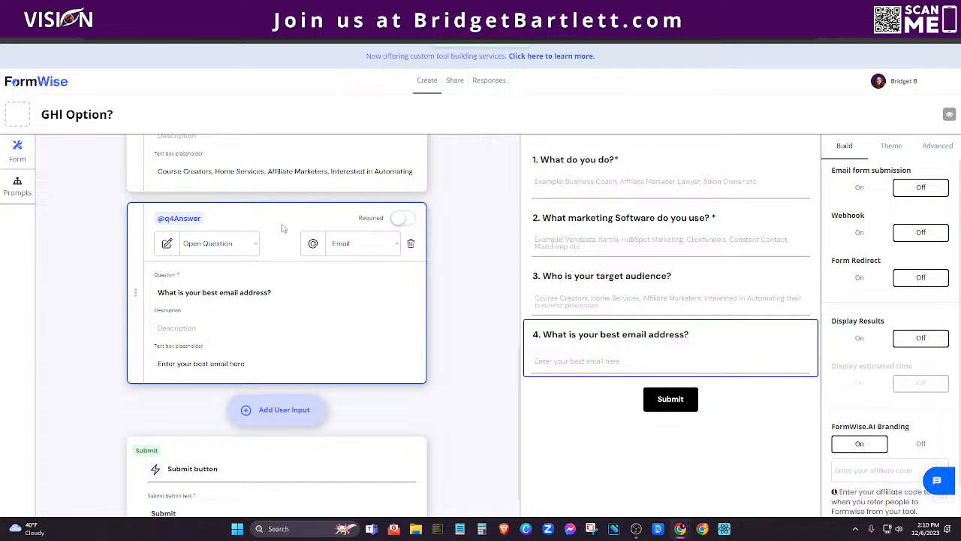
click(399, 218)
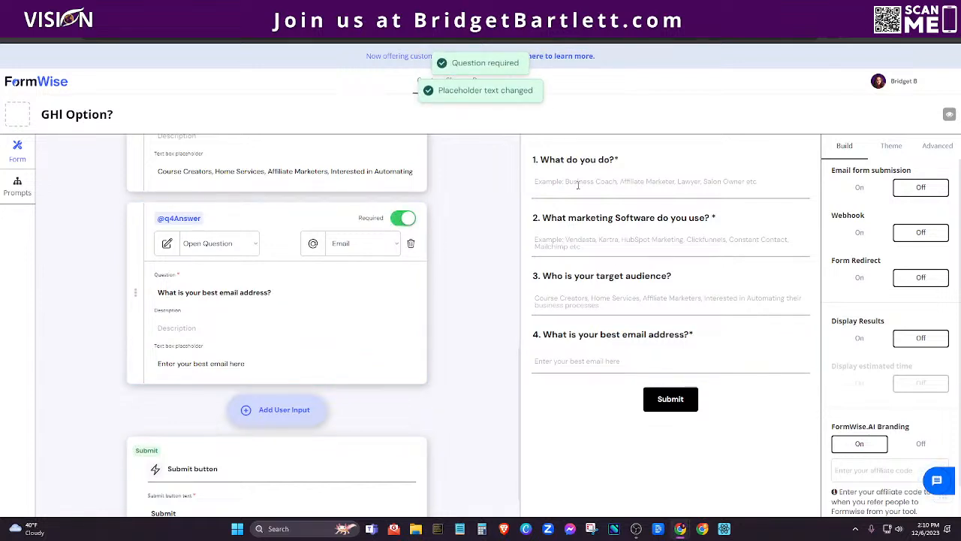
scroll(359, 416, down, 1)
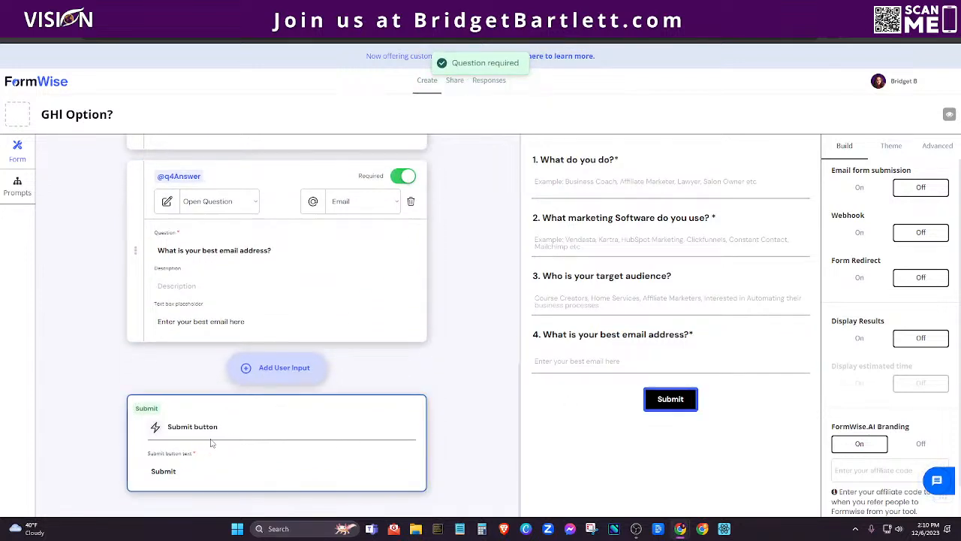
Label the submit button 'See if High Level is a good solution for you!' and turn on Display Results.
click(175, 471)
drag(174, 470, 150, 471)
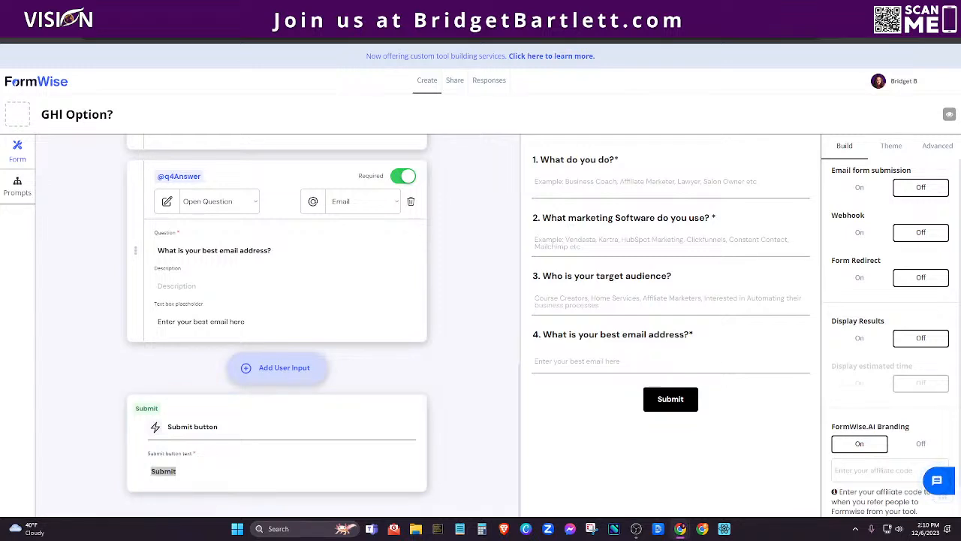
click(176, 471)
drag(177, 470, 149, 471)
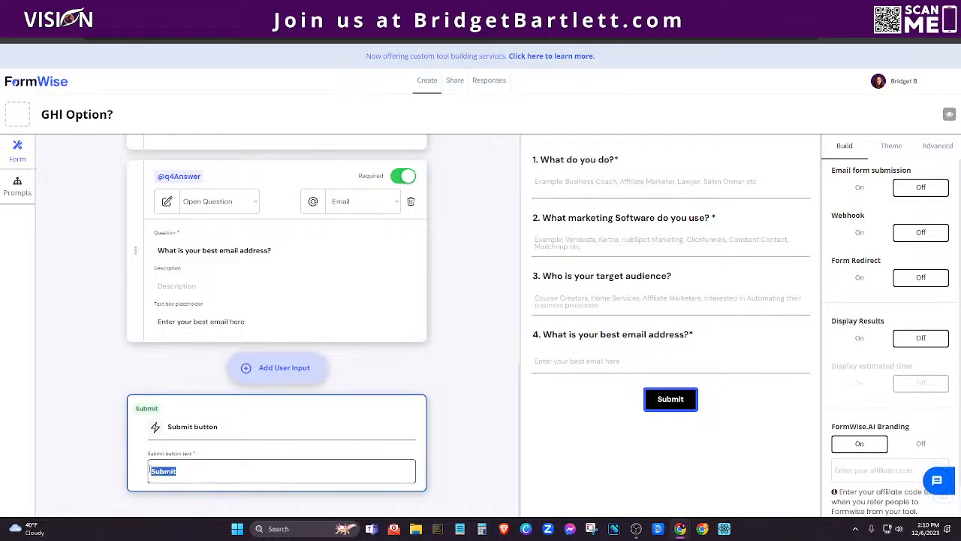
text(See if High Level is a good solution for you!)
click(455, 436)
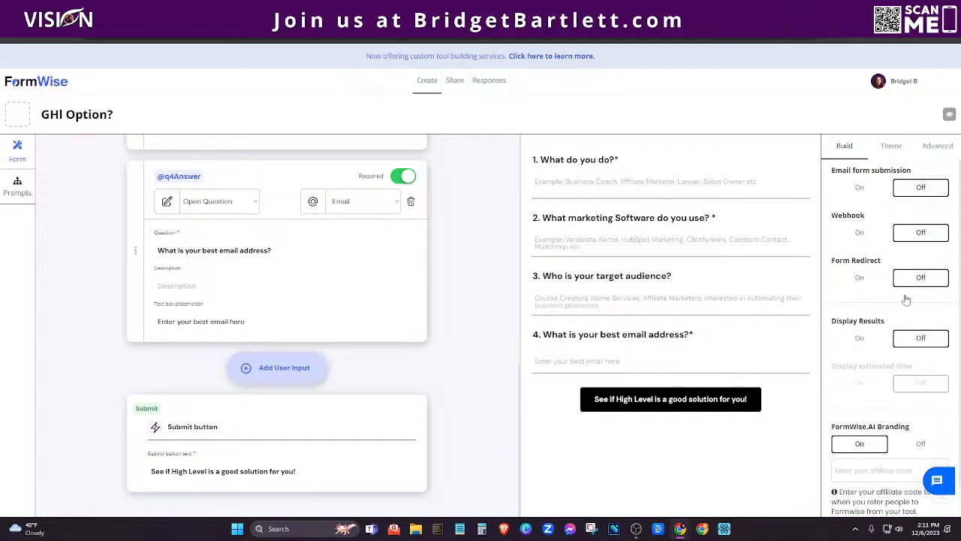
click(859, 339)
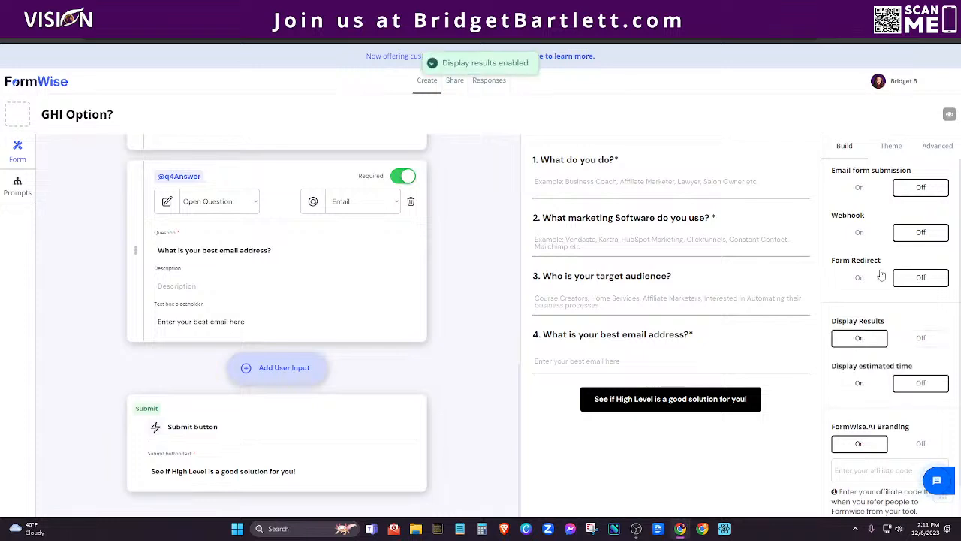
Turn on the estimated time display and enter the affiliate referral code.
click(857, 385)
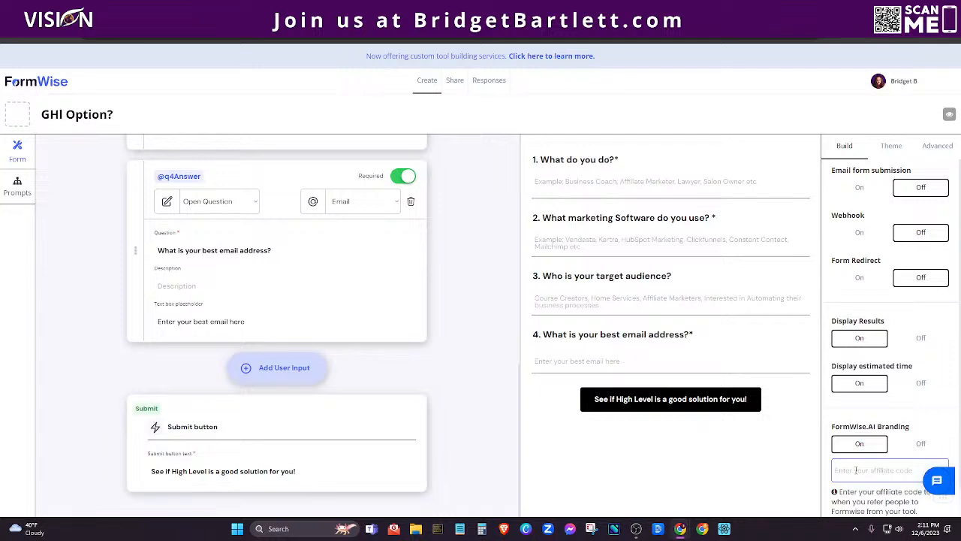
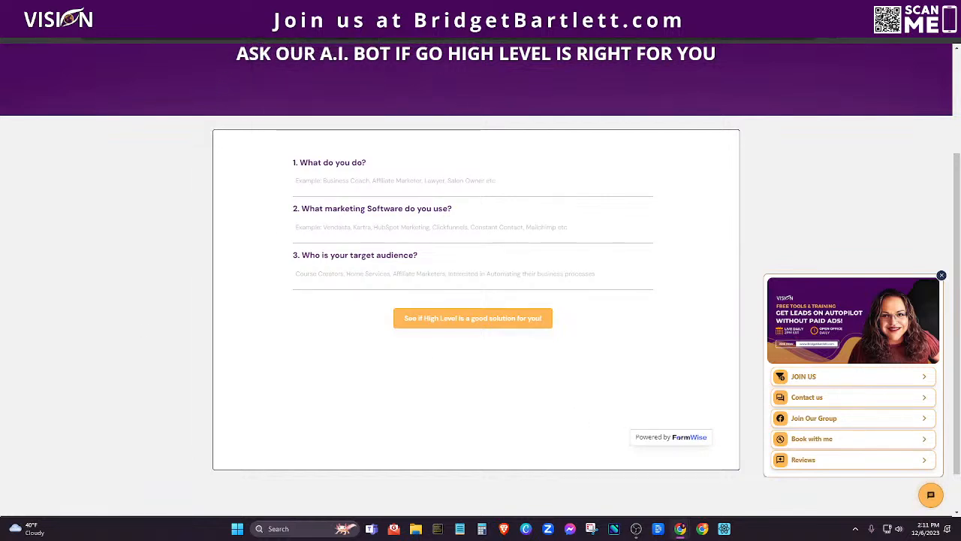
Check the GoHighLevel websites list, then switch FormWise.AI branding off.
click(113, 11)
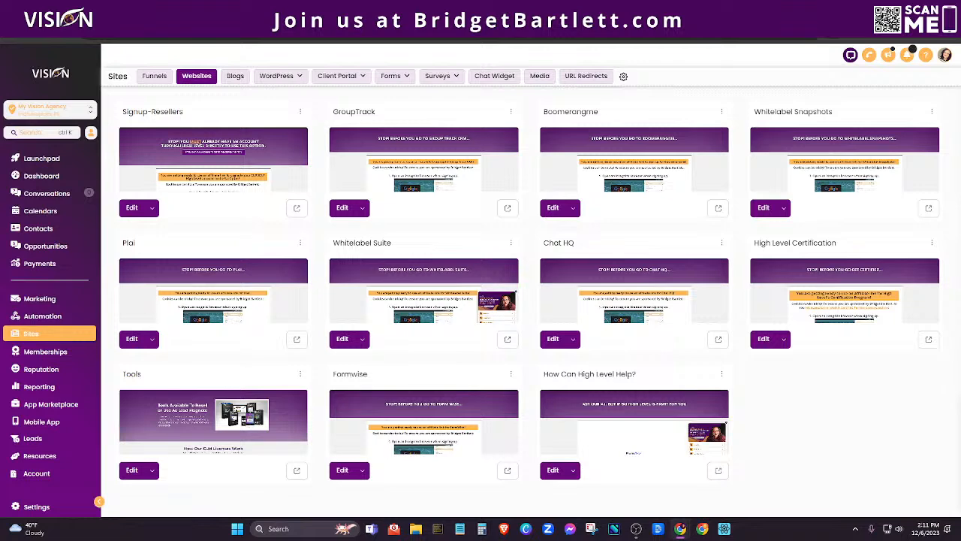
click(187, 10)
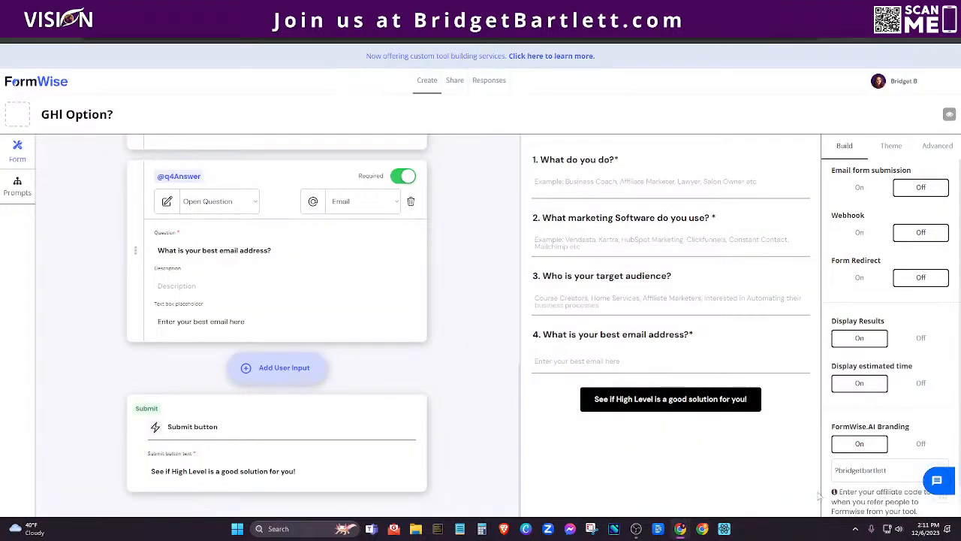
click(921, 444)
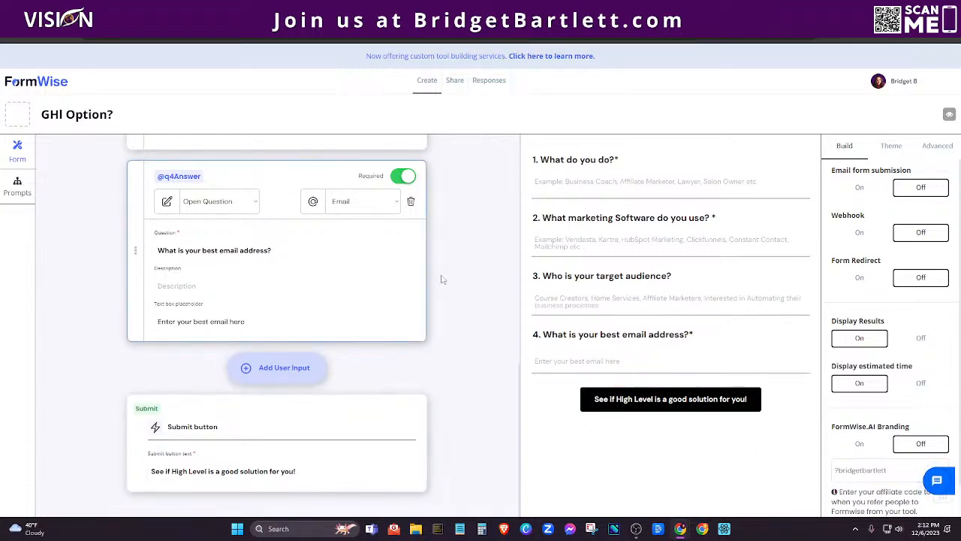
Require 'Who is your target audience?' and review the Theme and Advanced embed settings.
scroll(429, 356, up, 5)
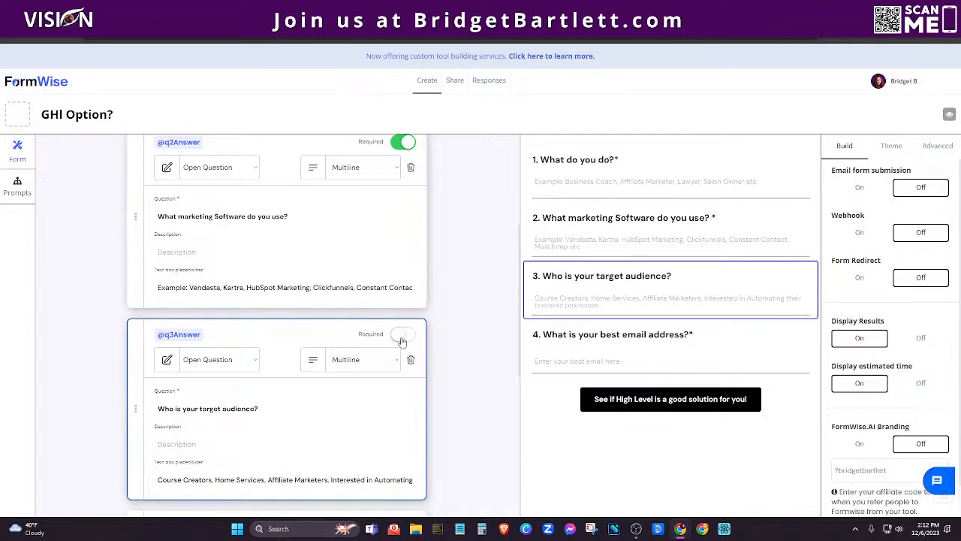
click(403, 334)
click(887, 147)
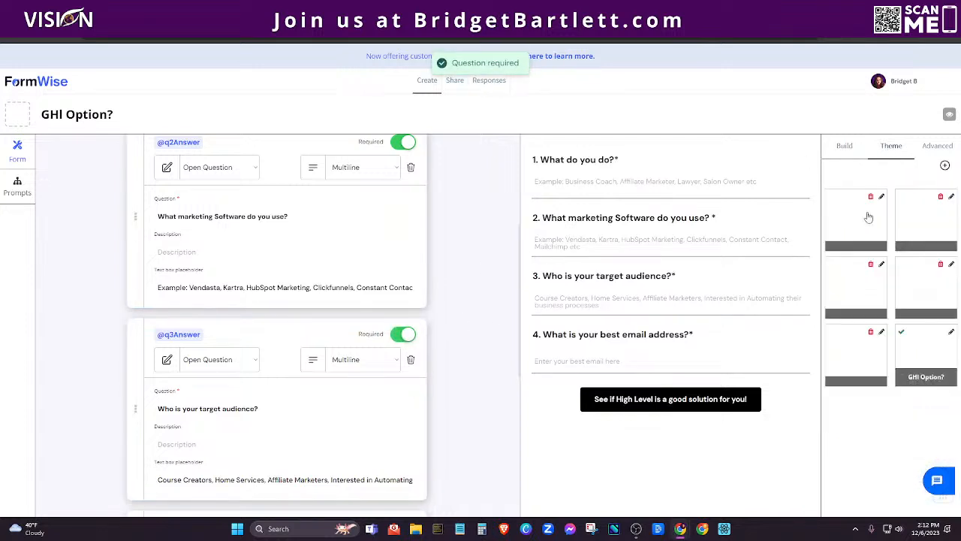
click(937, 147)
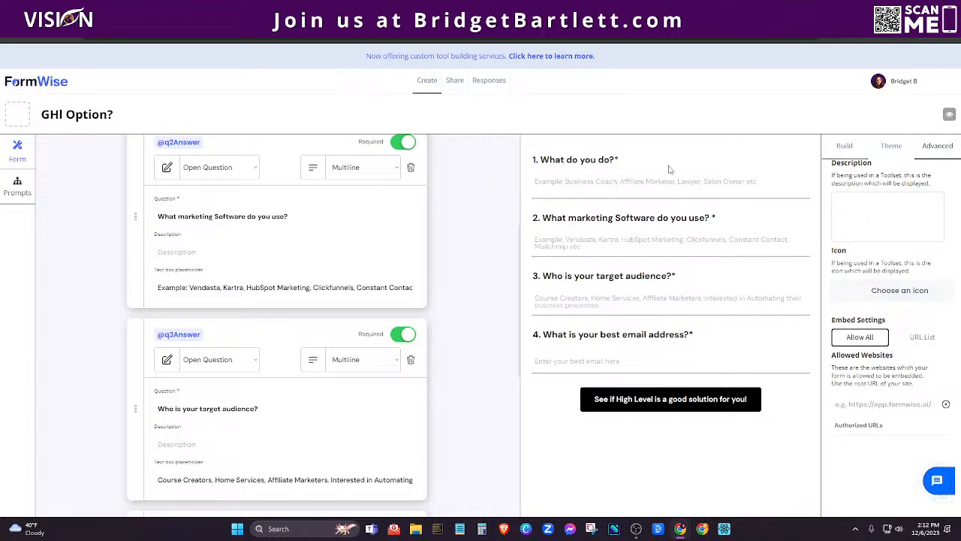
click(7, 191)
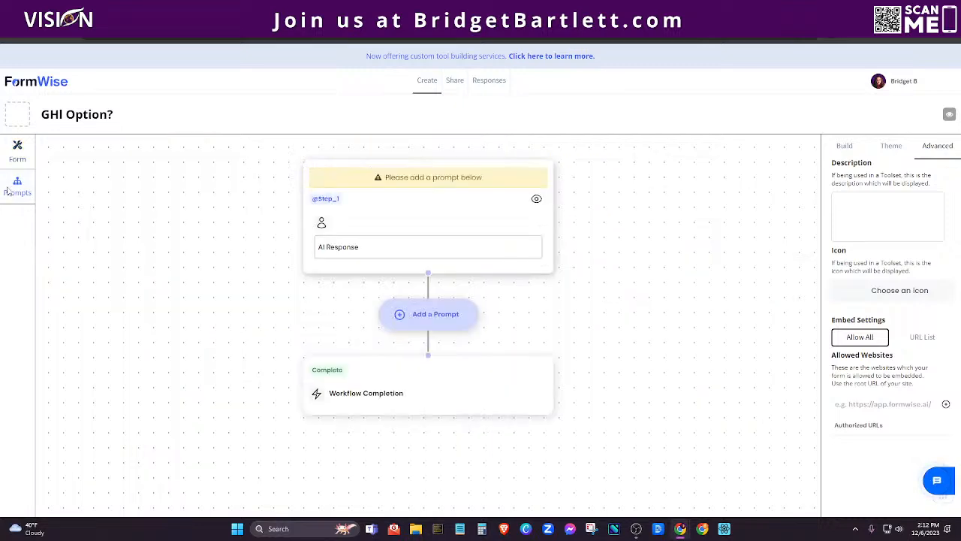
Name the Step_1 workflow prompt 'GHL Affiliates'.
click(389, 202)
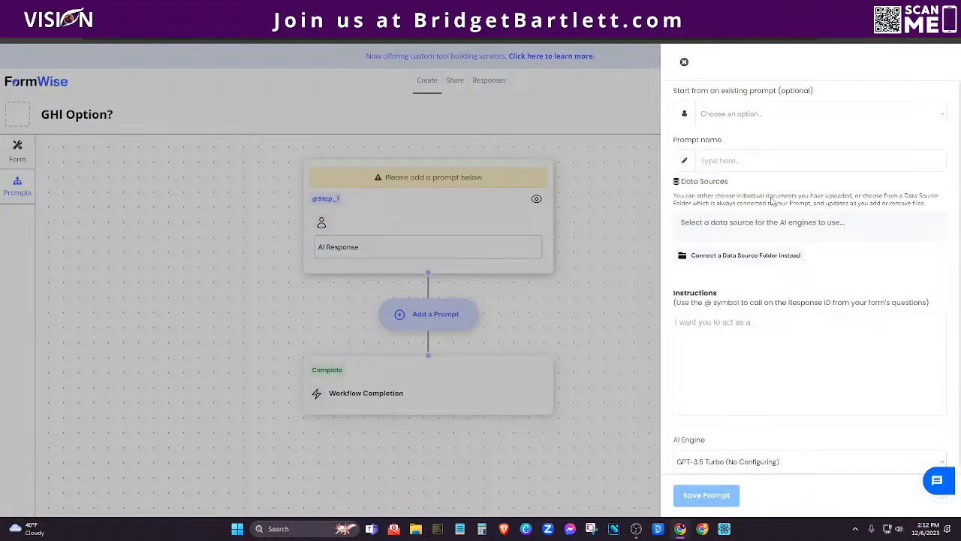
click(729, 116)
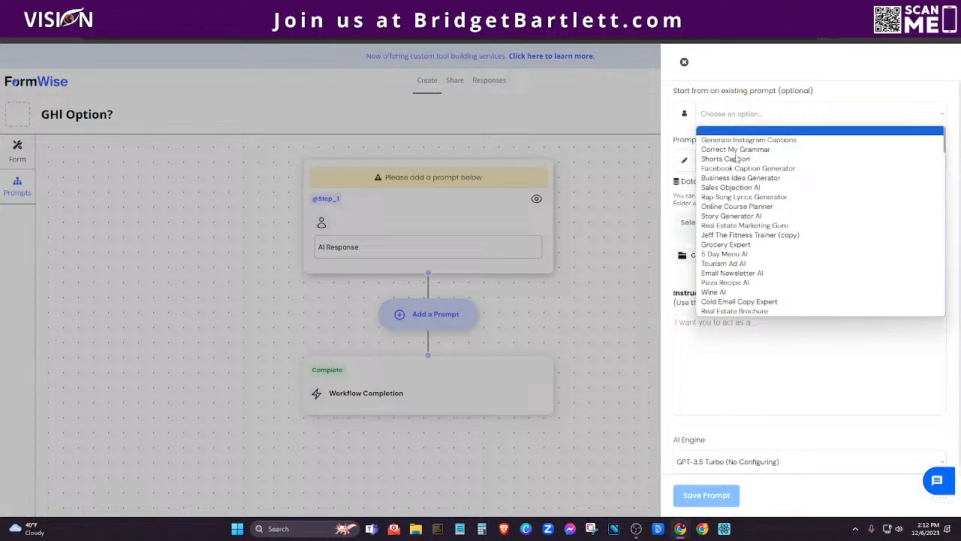
click(727, 80)
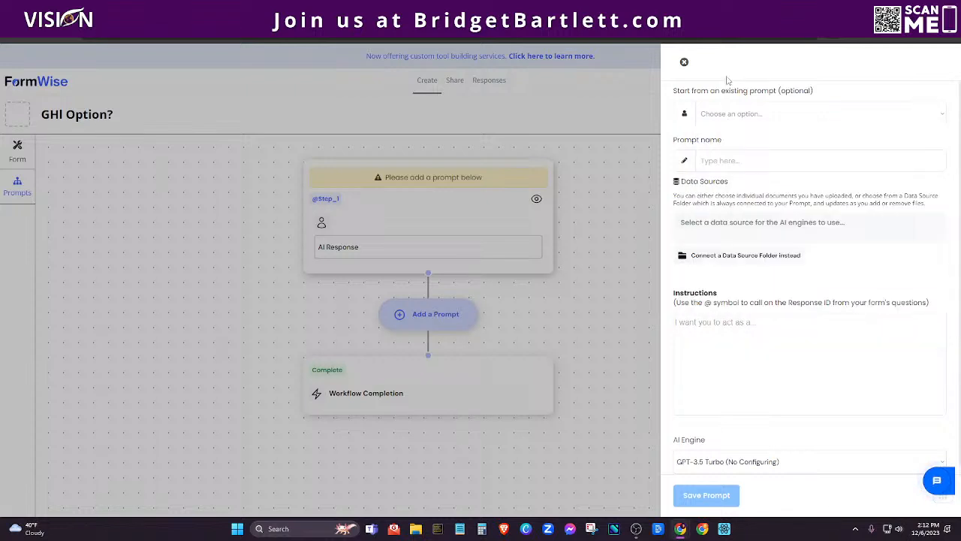
click(706, 161)
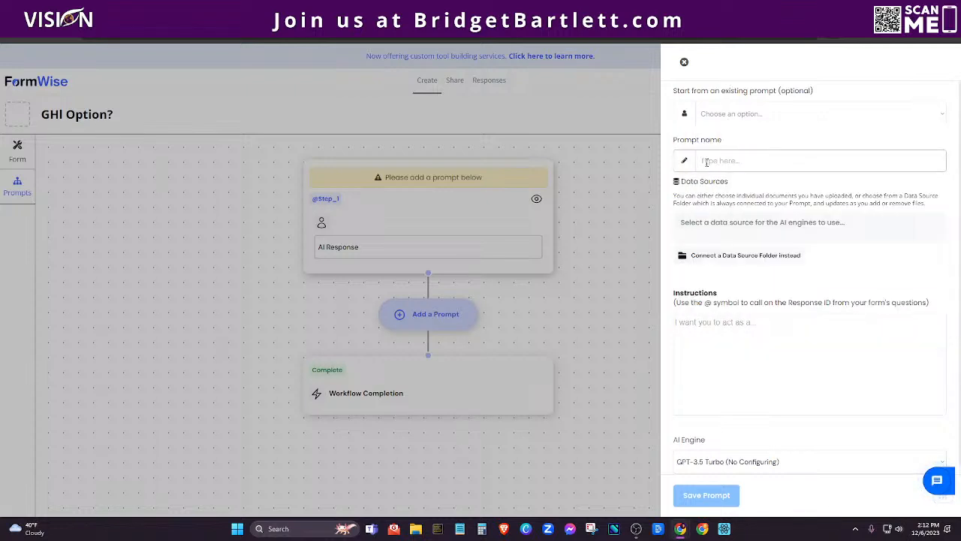
text(GHI)
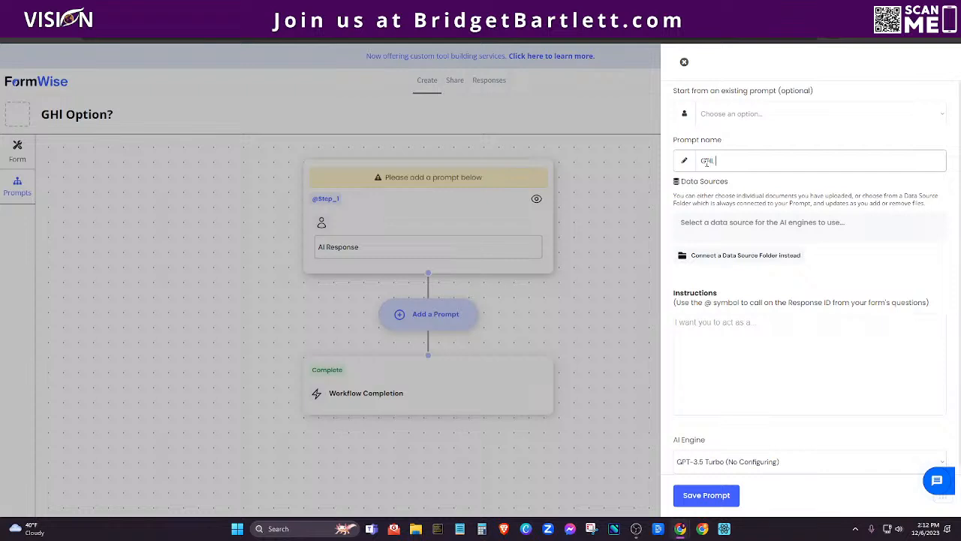
text( Affiliates)
Attach What is Go High Level.pdf as the prompt's data source and ready the Instructions box.
click(684, 224)
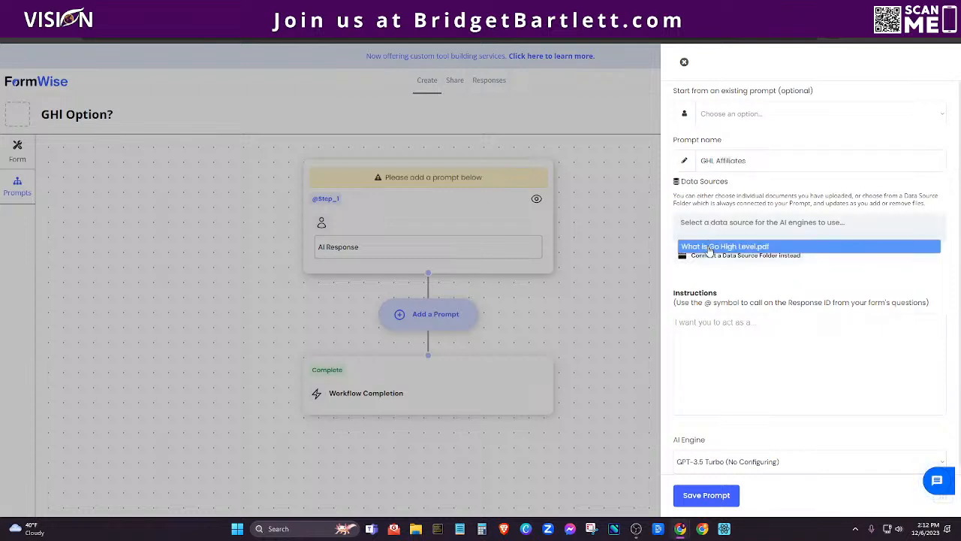
click(709, 250)
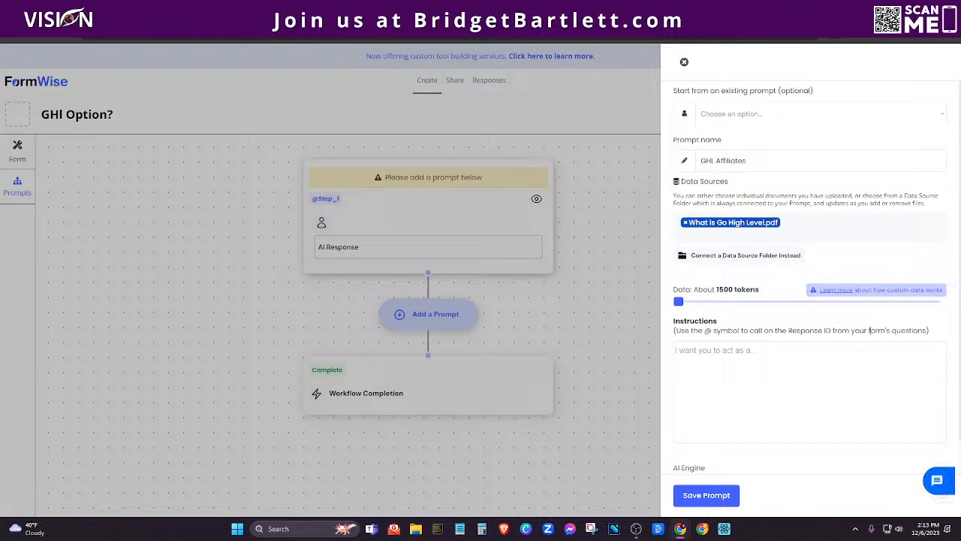
click(676, 350)
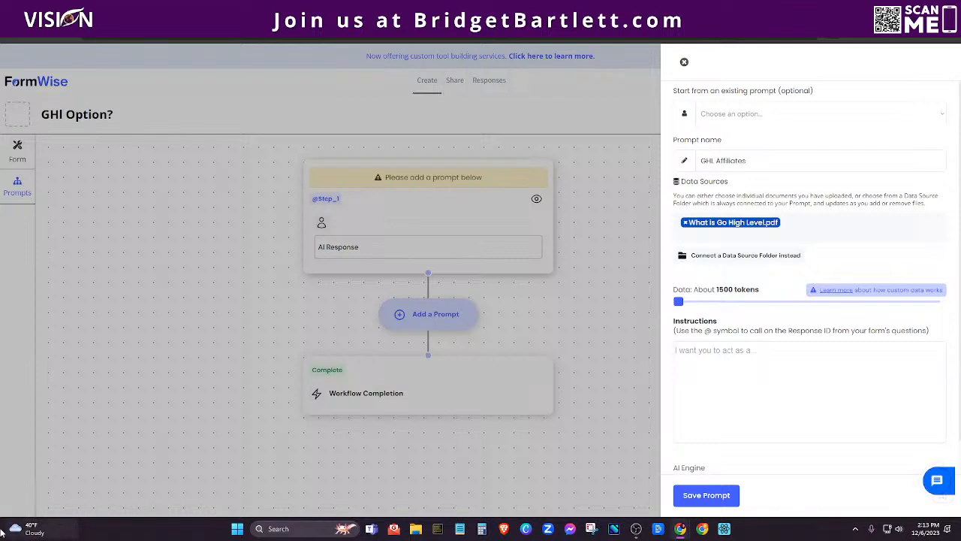
click(734, 350)
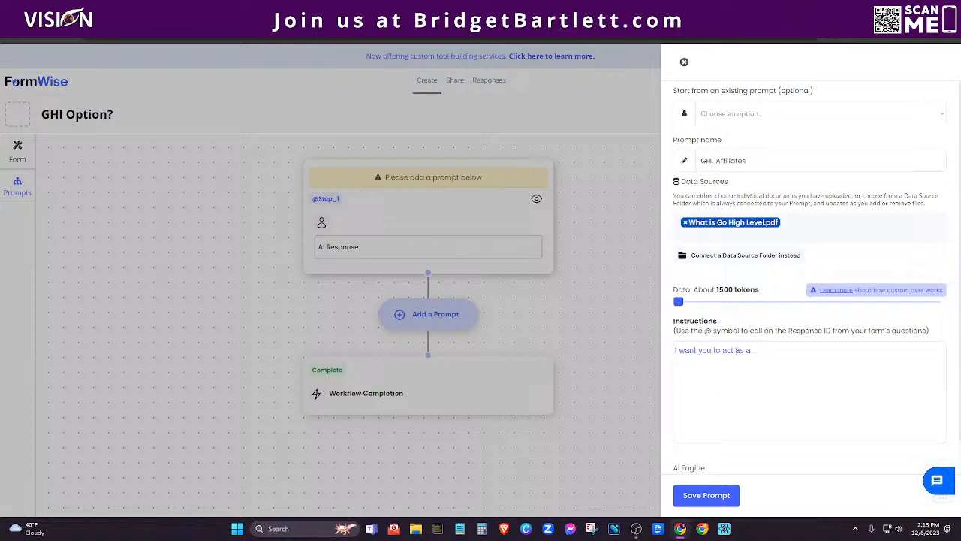
Paste the GoHighLevel expert prompt into Instructions and swap plain q1Answer for an @ mention.
key(ctrl+v)
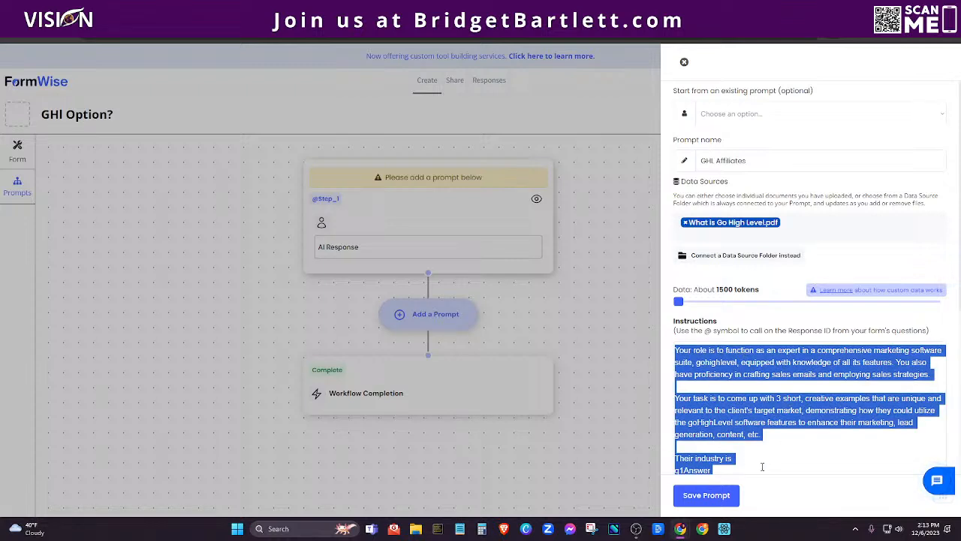
click(742, 374)
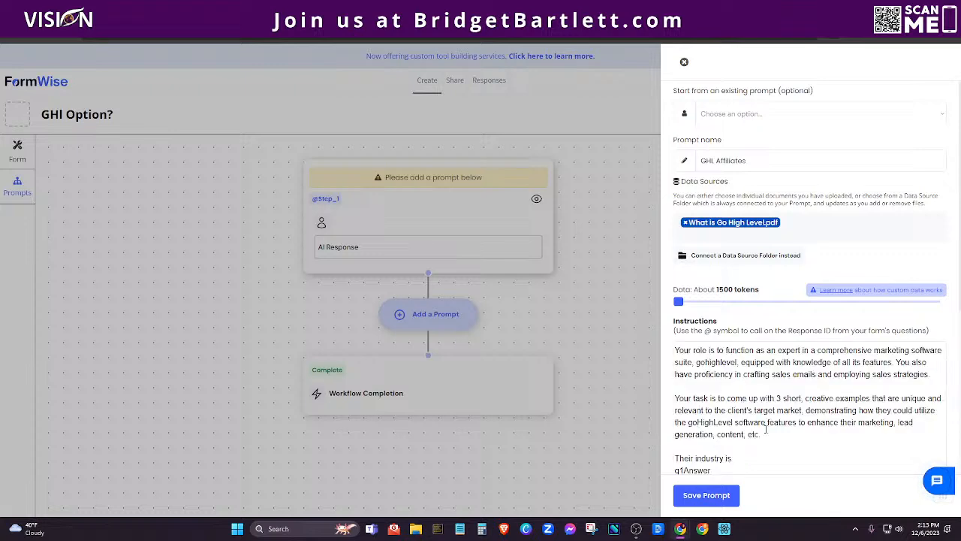
scroll(723, 342, down, 4)
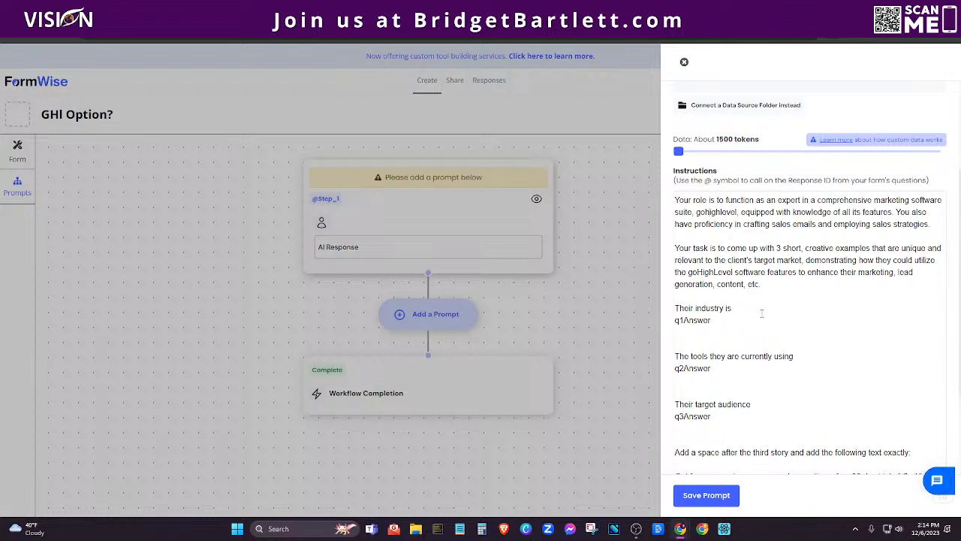
scroll(761, 313, down, 3)
drag(714, 220, 678, 221)
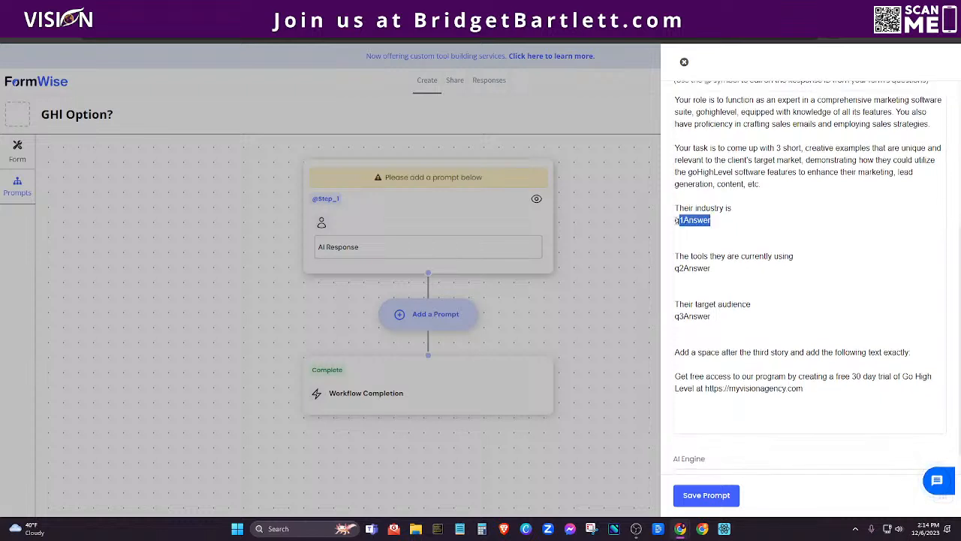
key(BackSpace)
text(@)
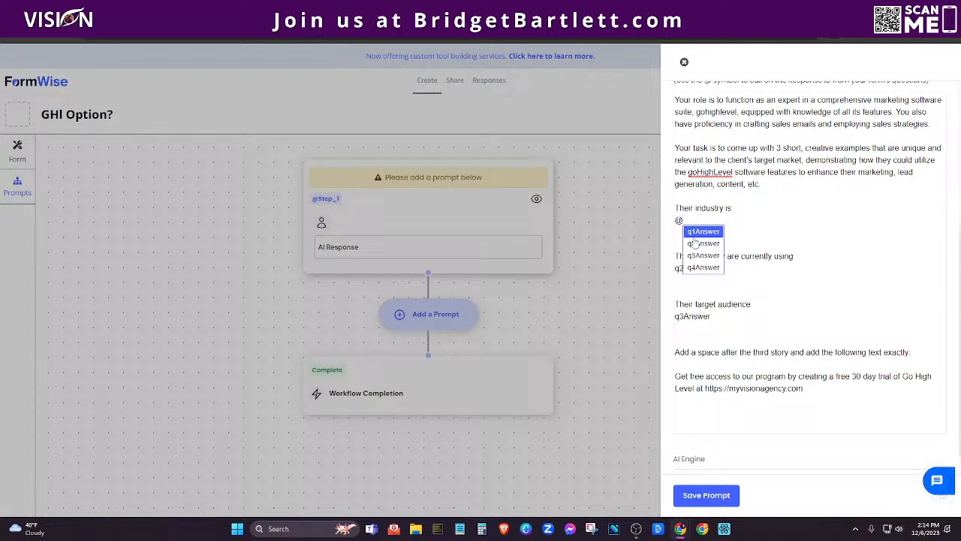
Link q1Answer, q2Answer and q3Answer as form variables, then select the free-trial paragraph.
click(695, 234)
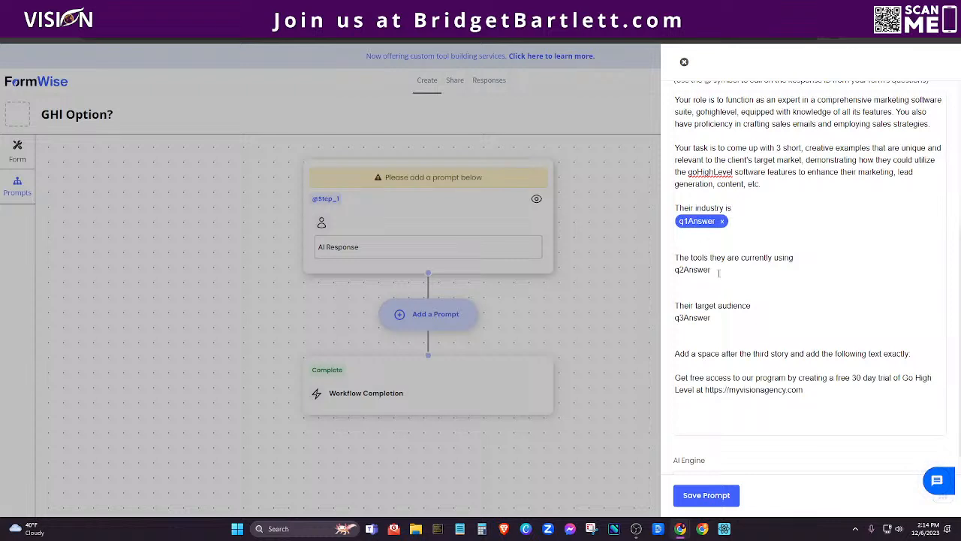
drag(713, 271, 674, 270)
key(BackSpace)
text(@)
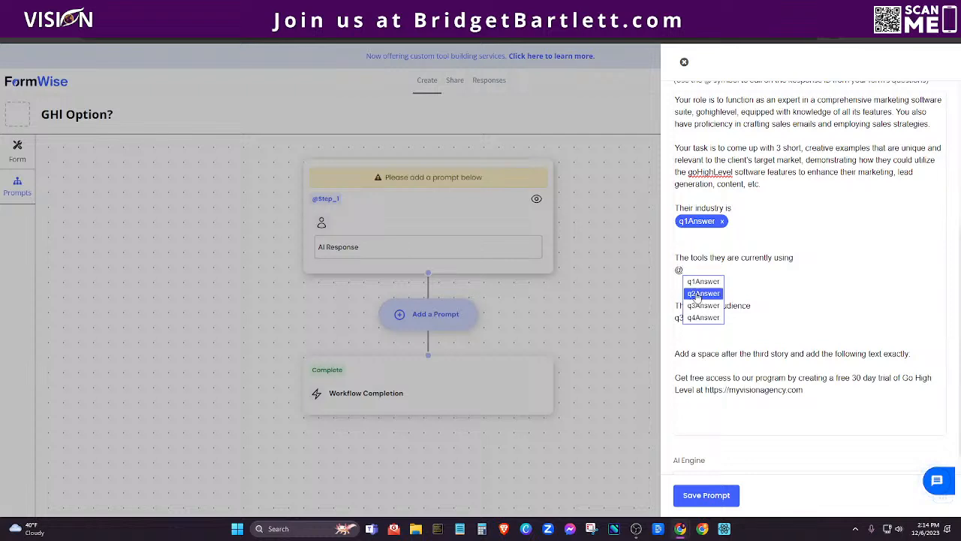
click(697, 293)
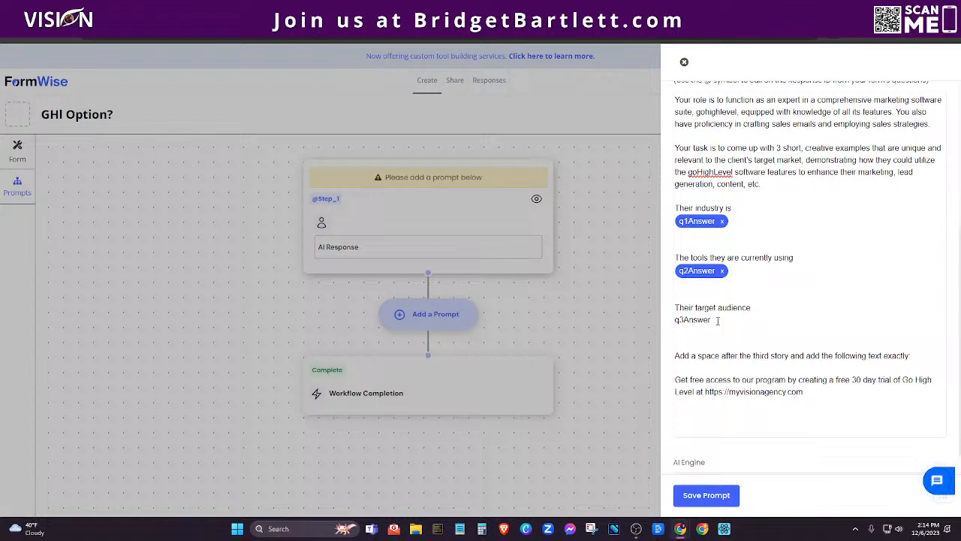
drag(708, 320, 675, 320)
key(BackSpace)
text(@)
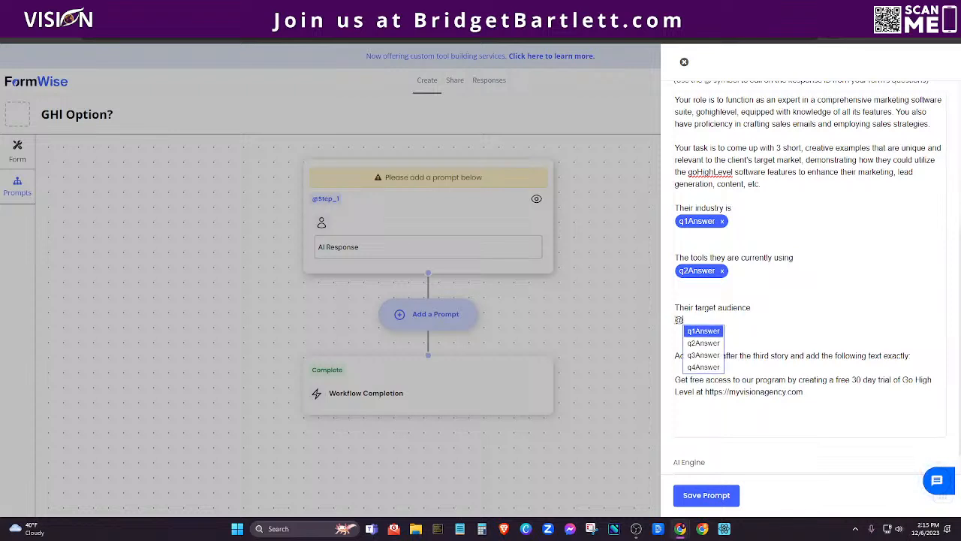
click(703, 355)
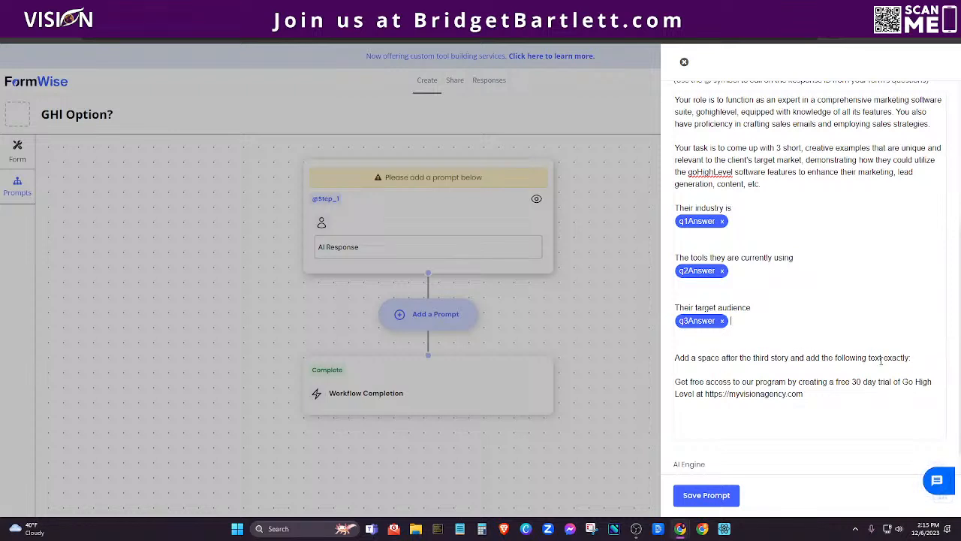
drag(678, 383, 834, 398)
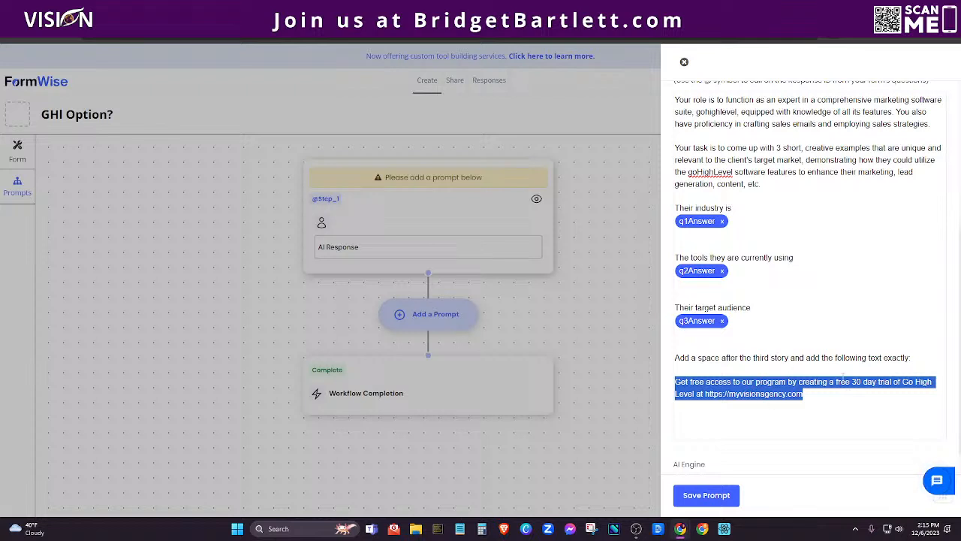
Switch the prompt's AI engine to GPT-3 Davinci.
scroll(813, 417, down, 1)
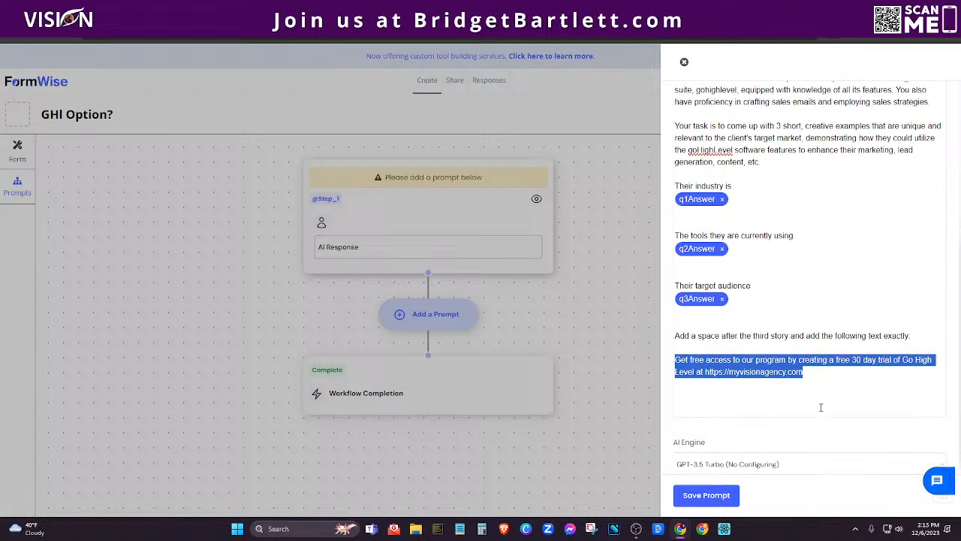
click(742, 455)
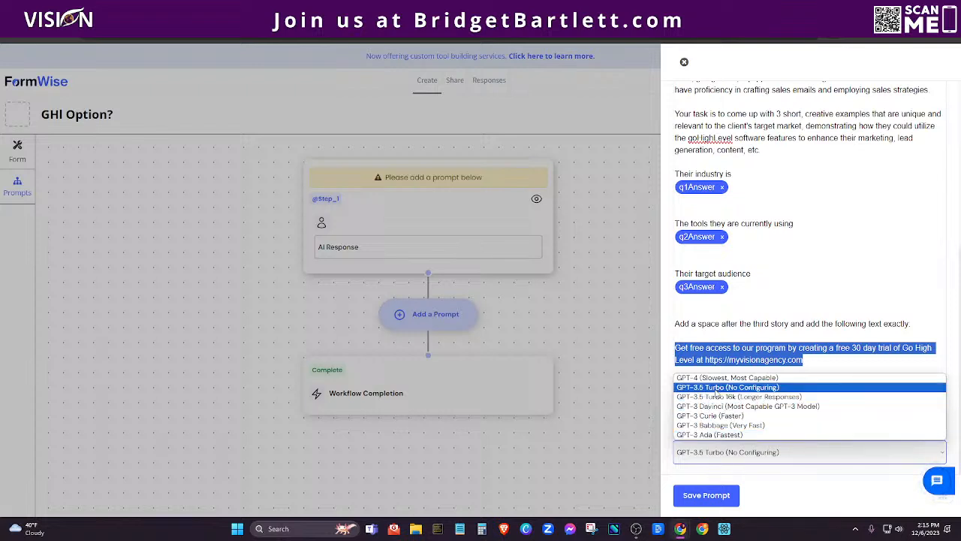
click(762, 409)
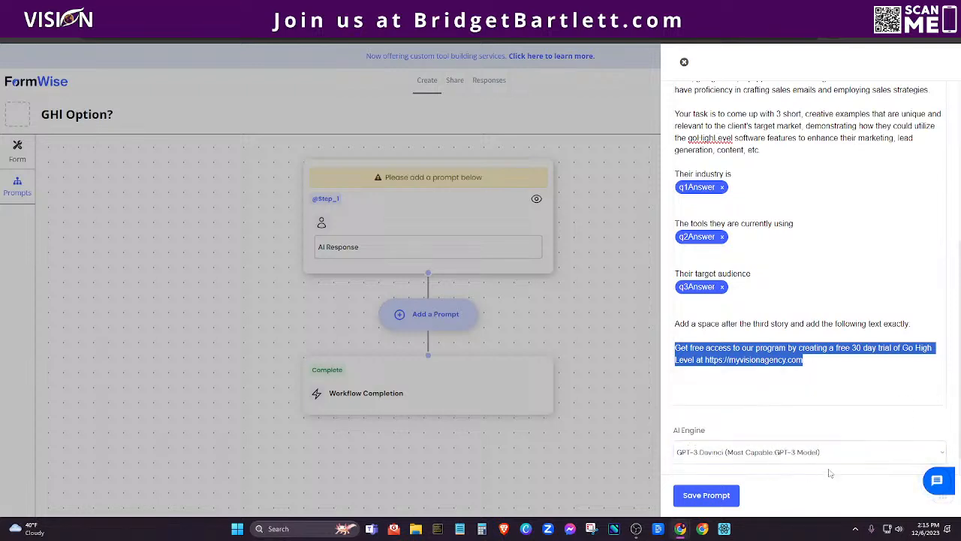
Check the advanced model settings and save the GHL Affiliates prompt.
scroll(823, 471, down, 1)
click(766, 463)
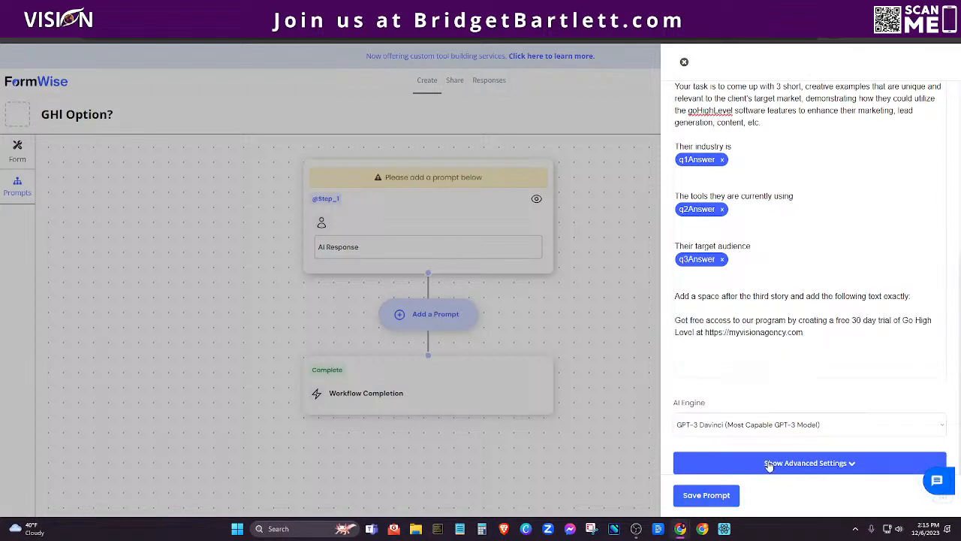
scroll(815, 378, down, 3)
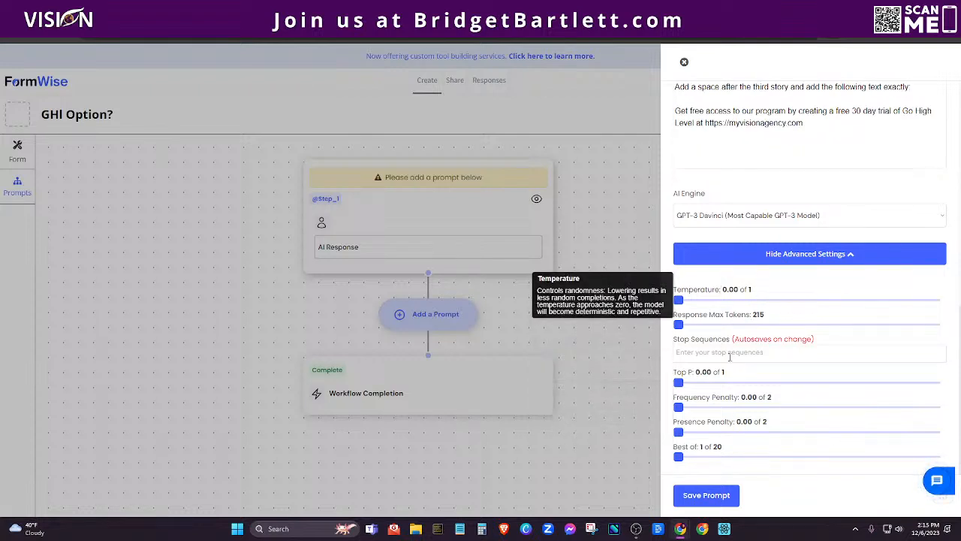
click(705, 497)
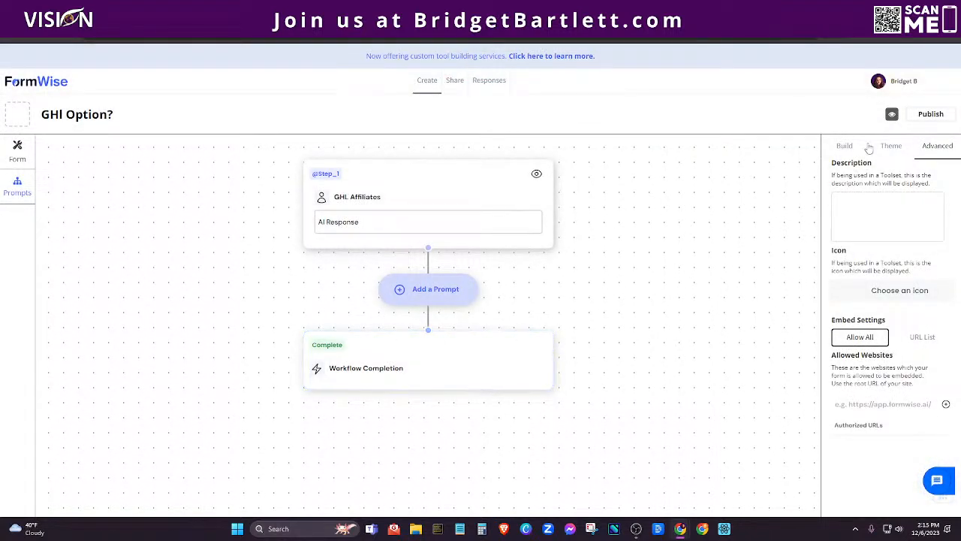
Publish the GHl Option? form and apply the Vision Brand theme.
click(939, 113)
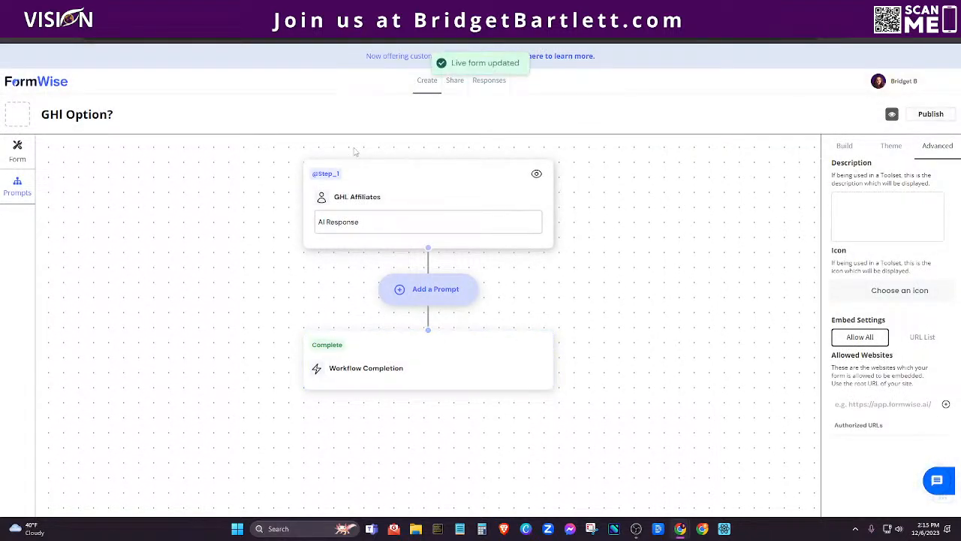
click(17, 148)
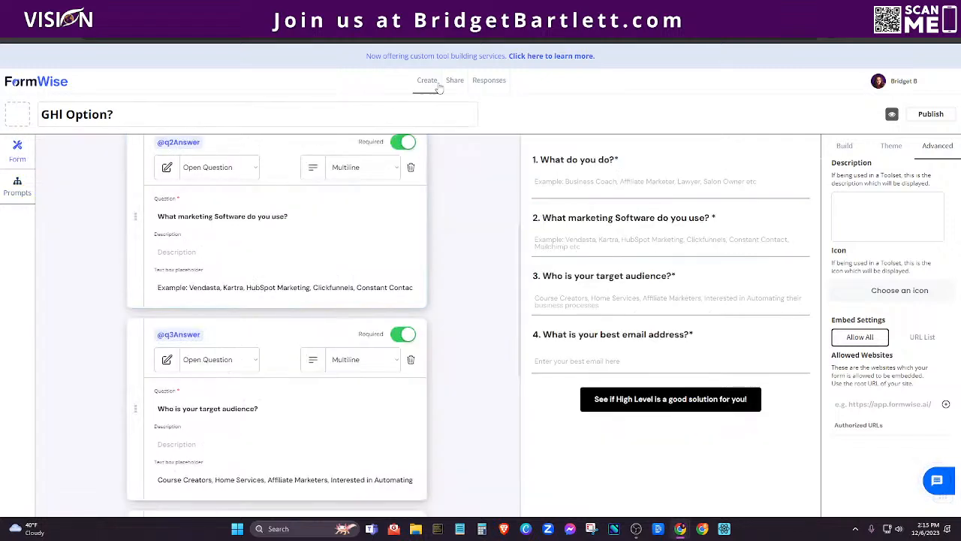
click(891, 147)
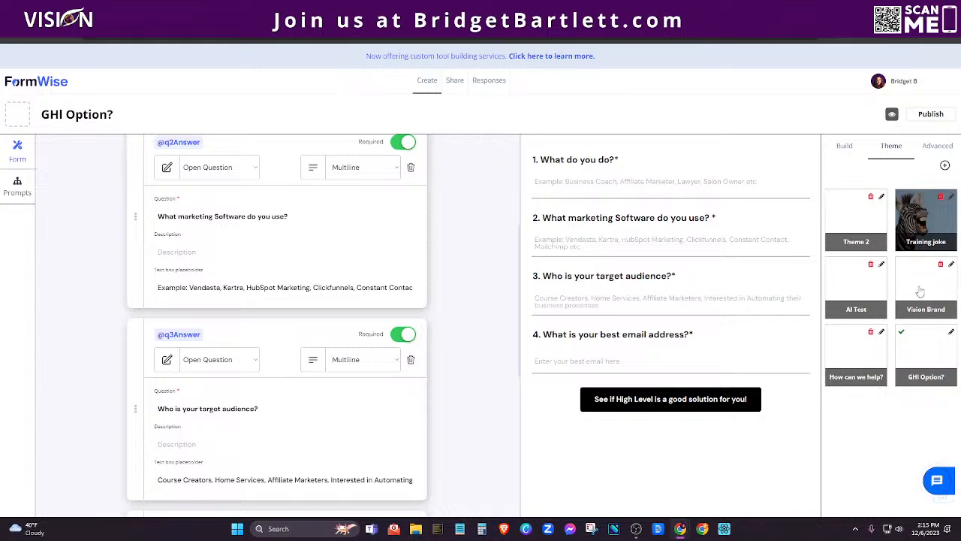
click(919, 291)
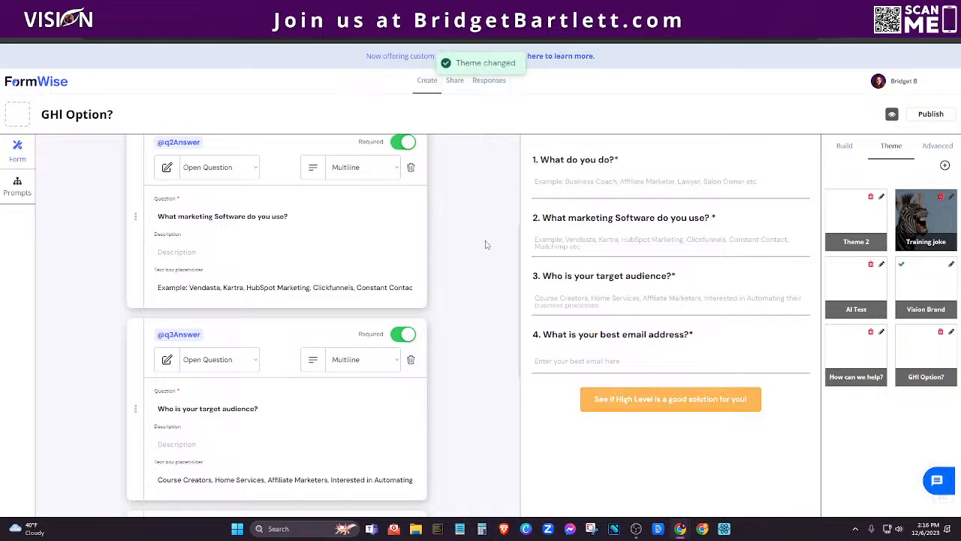
Preview the themed form and try the 'What do you do?' answer field.
click(892, 117)
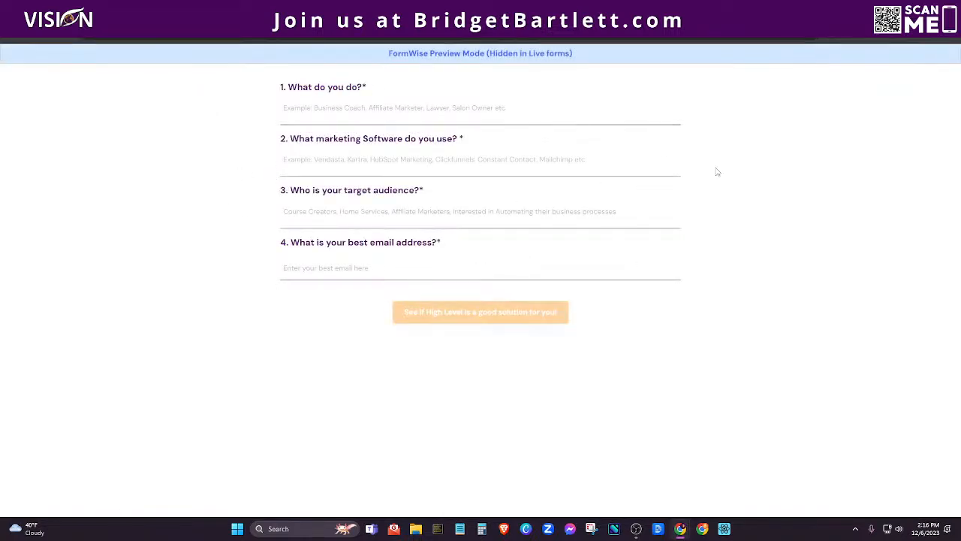
click(405, 112)
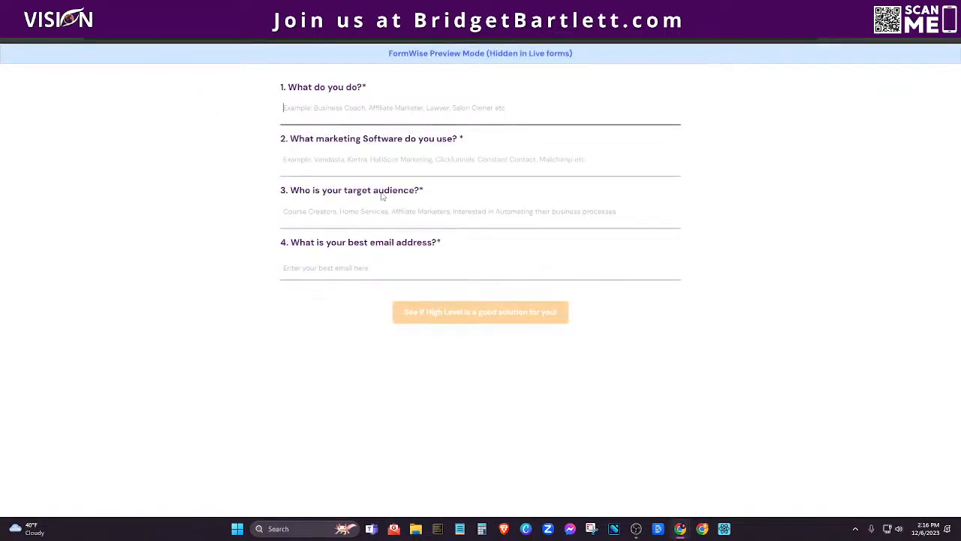
click(226, 9)
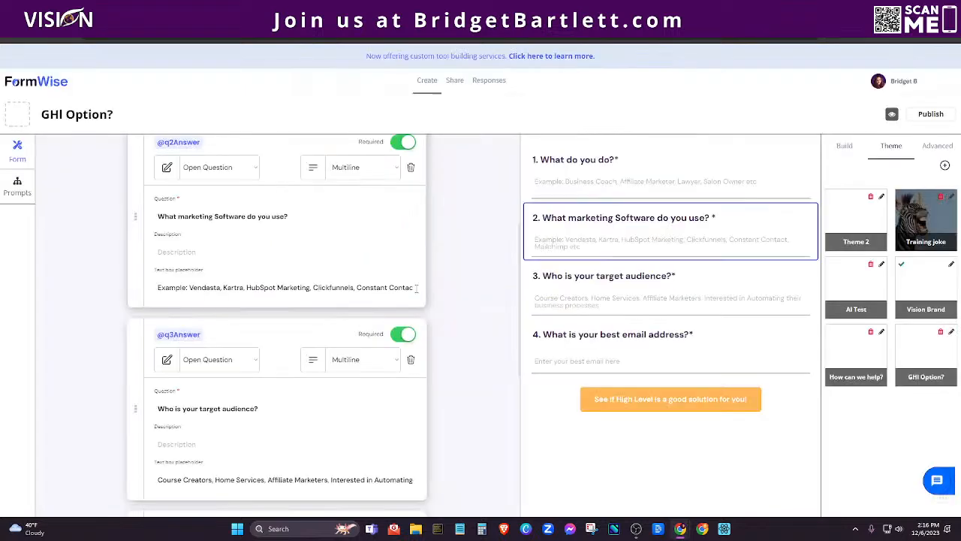
Copy the form's iframe embed code from Share, then pick the How Can High Level Help? site.
click(454, 83)
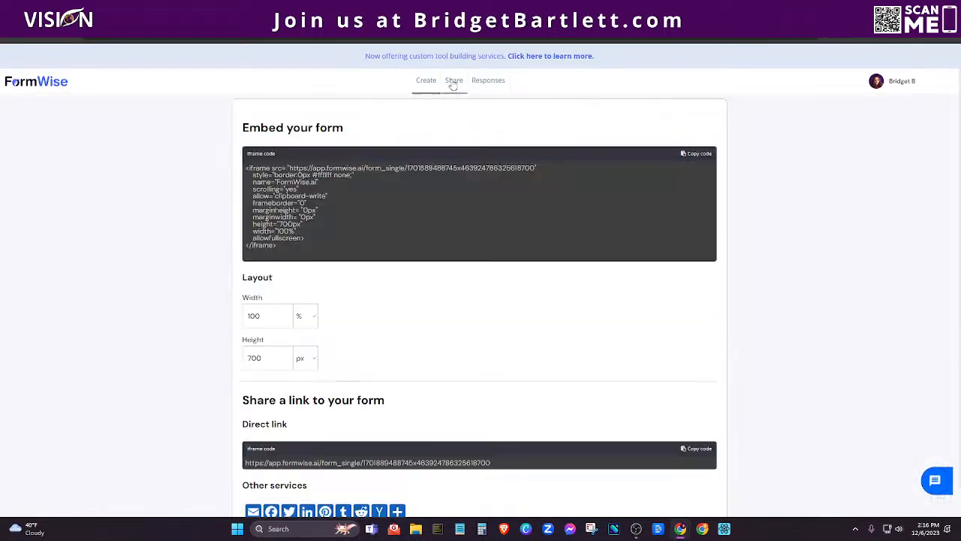
click(704, 156)
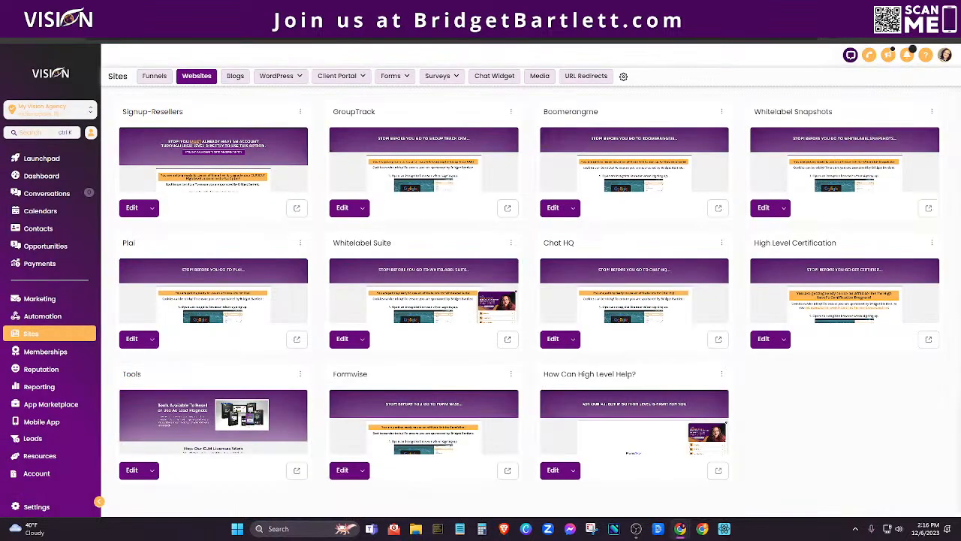
click(573, 470)
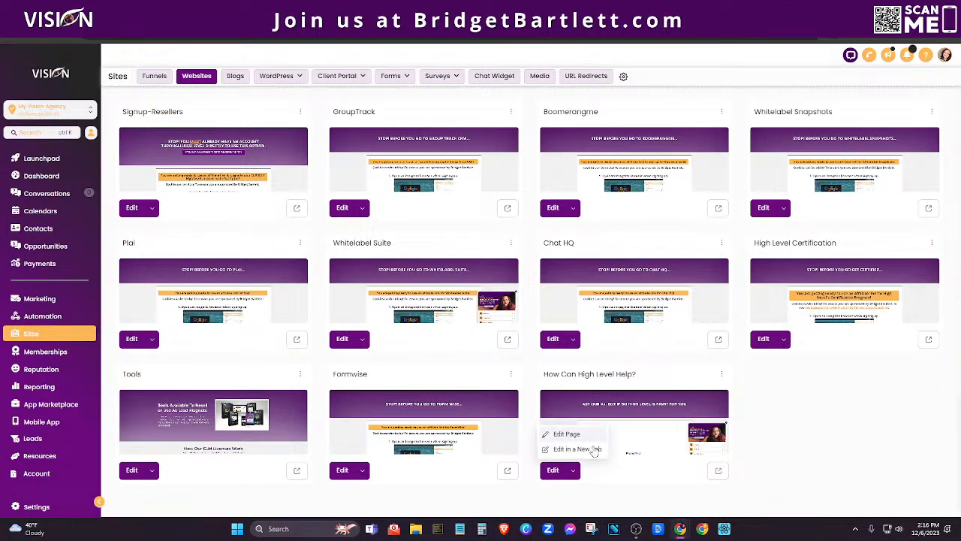
Open the How Can High Level Help? page in the builder and select its custom code block.
click(588, 449)
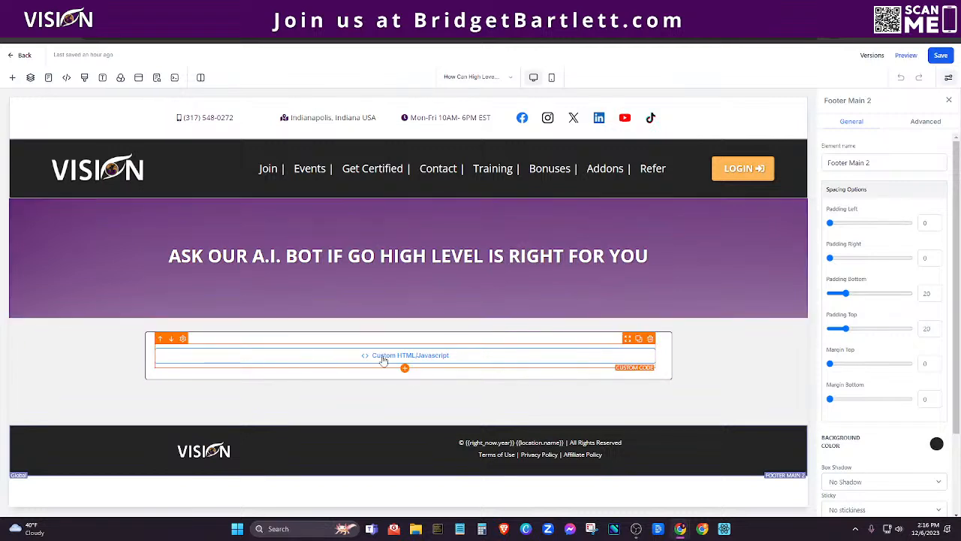
click(415, 365)
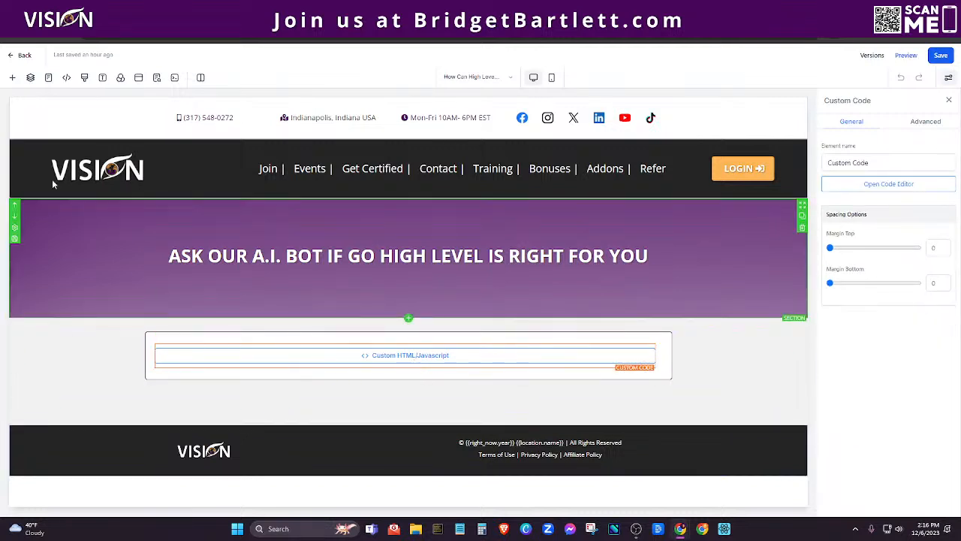
click(12, 78)
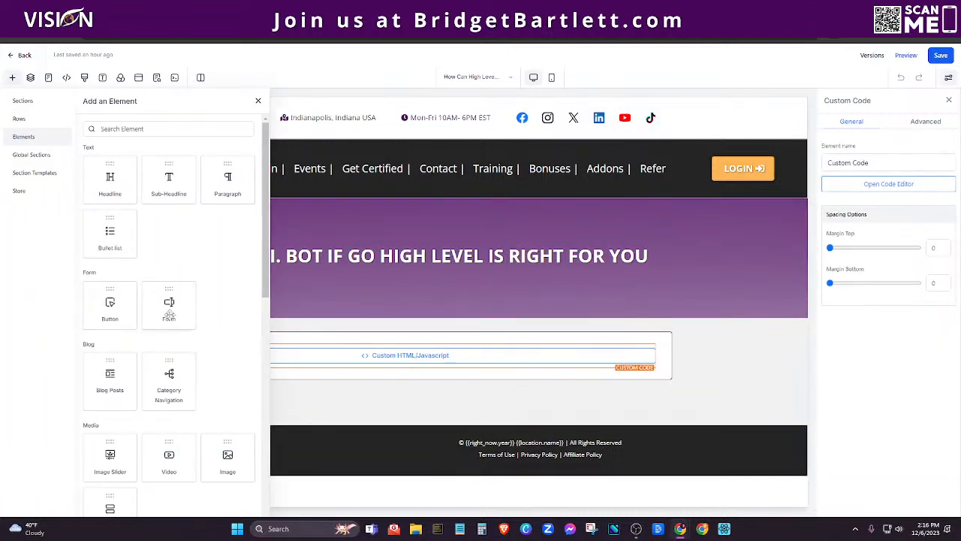
scroll(197, 389, down, 5)
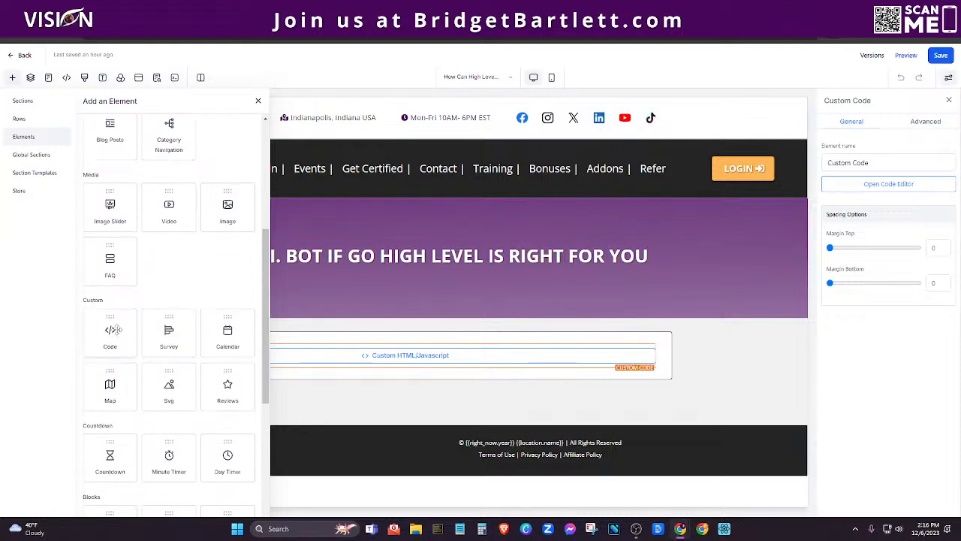
Inspect the FormWise embed code in the custom code block, then preview the page.
click(888, 185)
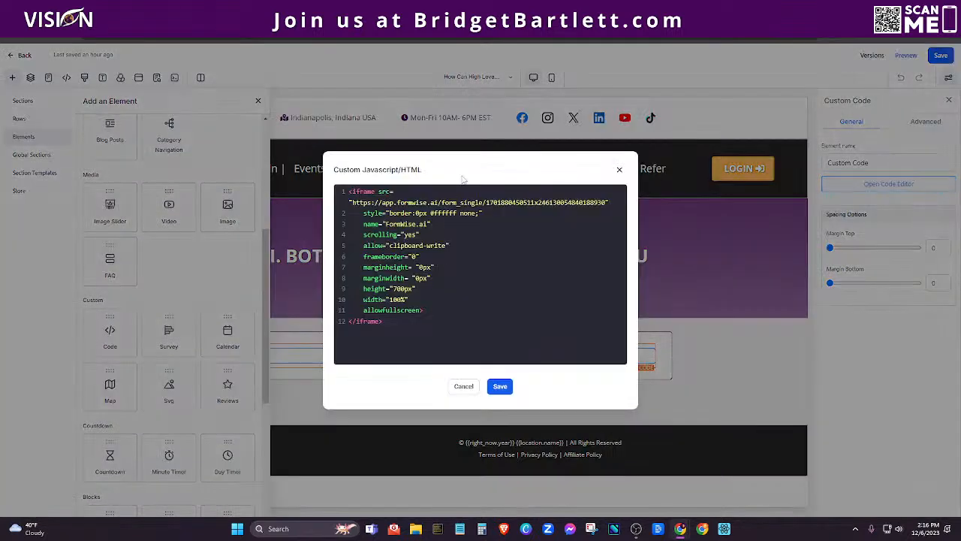
click(619, 170)
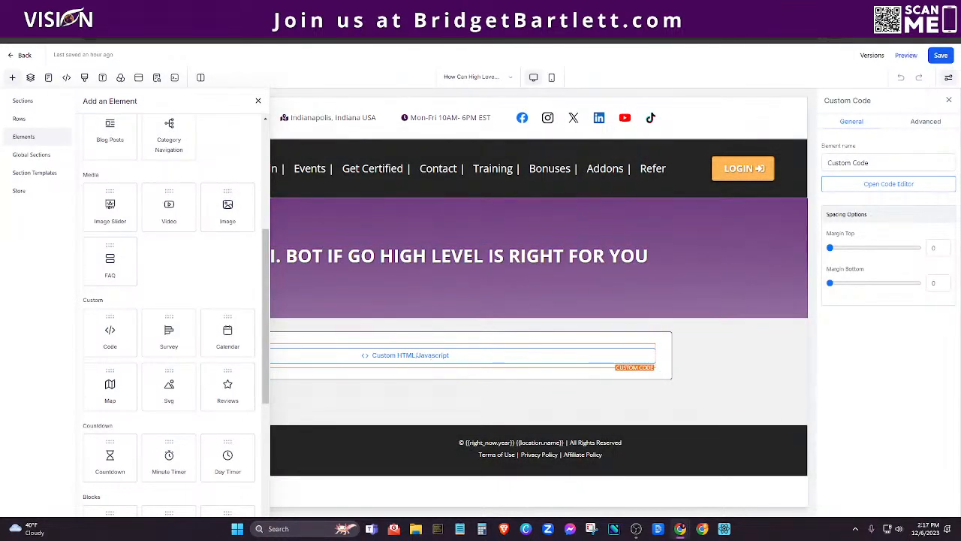
click(905, 55)
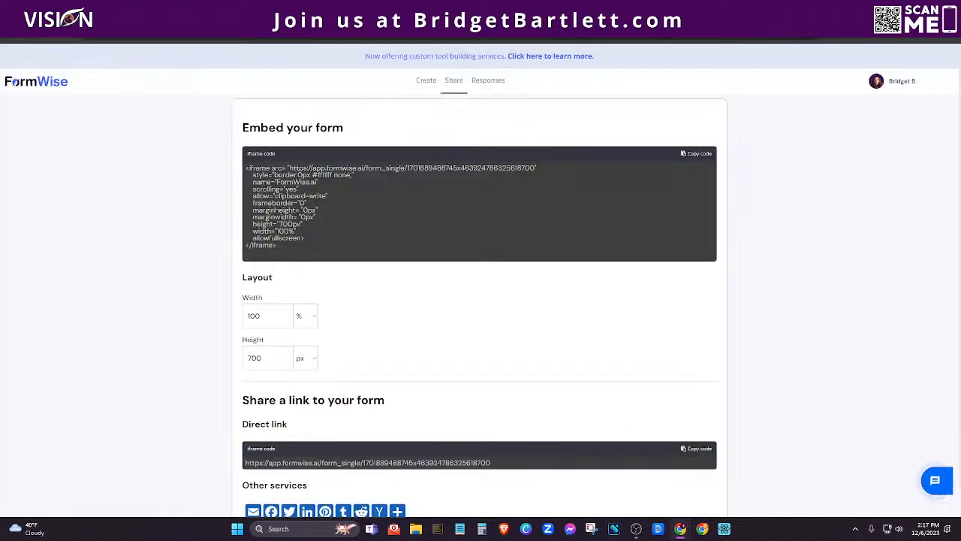
click(425, 80)
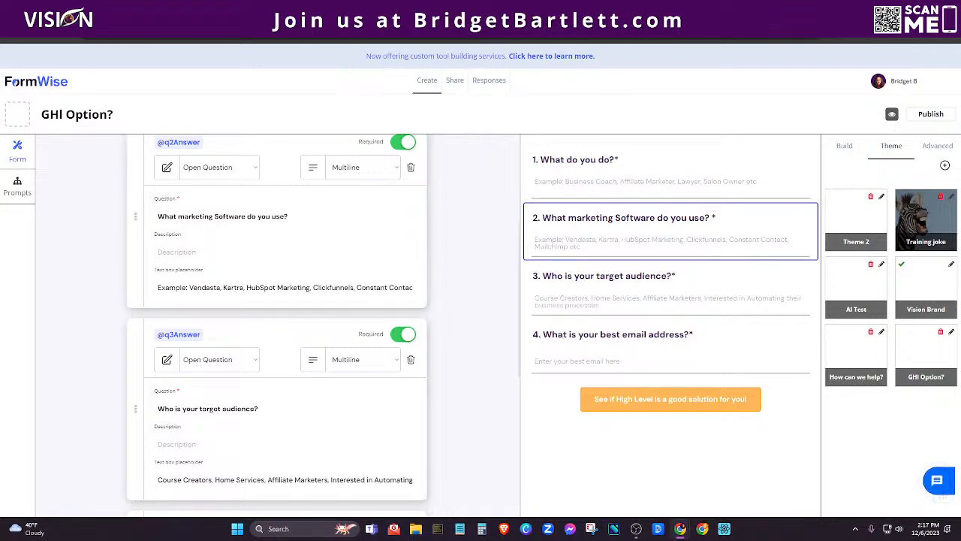
click(162, 10)
scroll(748, 244, up, 2)
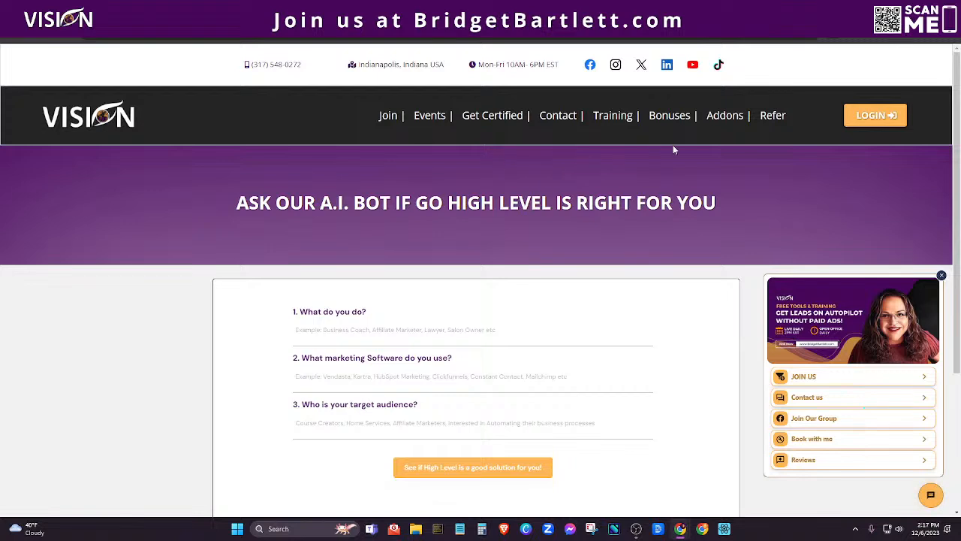
mouse_move(730, 120)
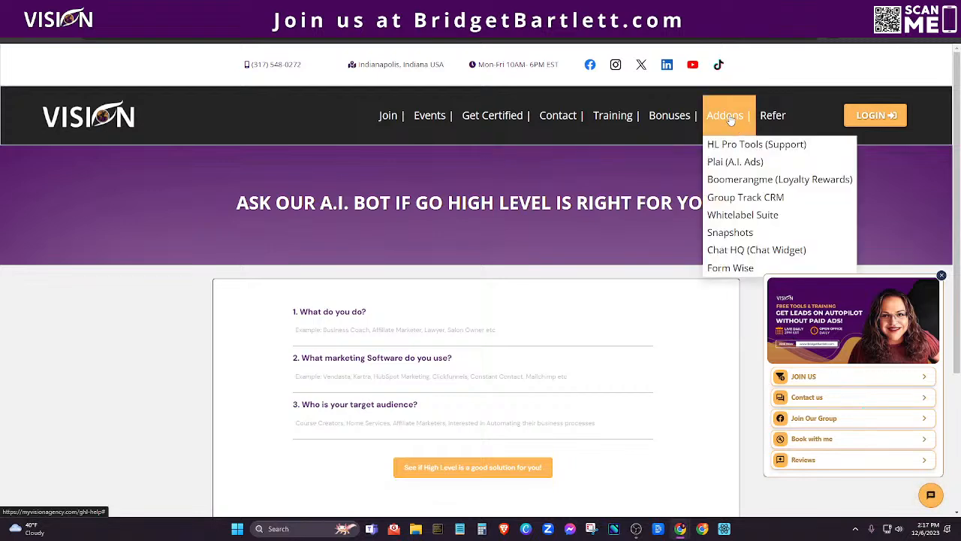